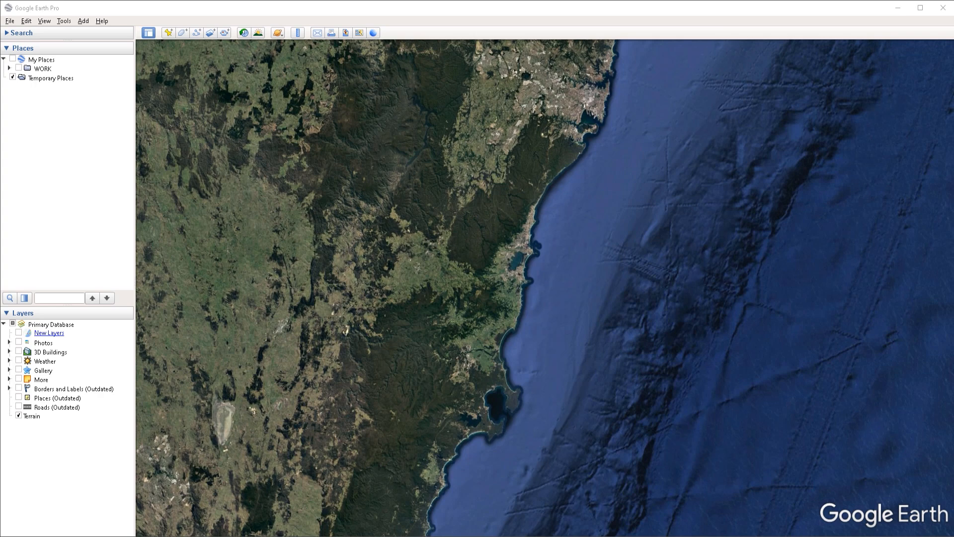
Step: Import the GeoTIFF Slope.tif from the Rasters folder as a super overlay, writing its tile hierarchy to the same folder
{"action": "left_click", "coordinate": [10, 22]}
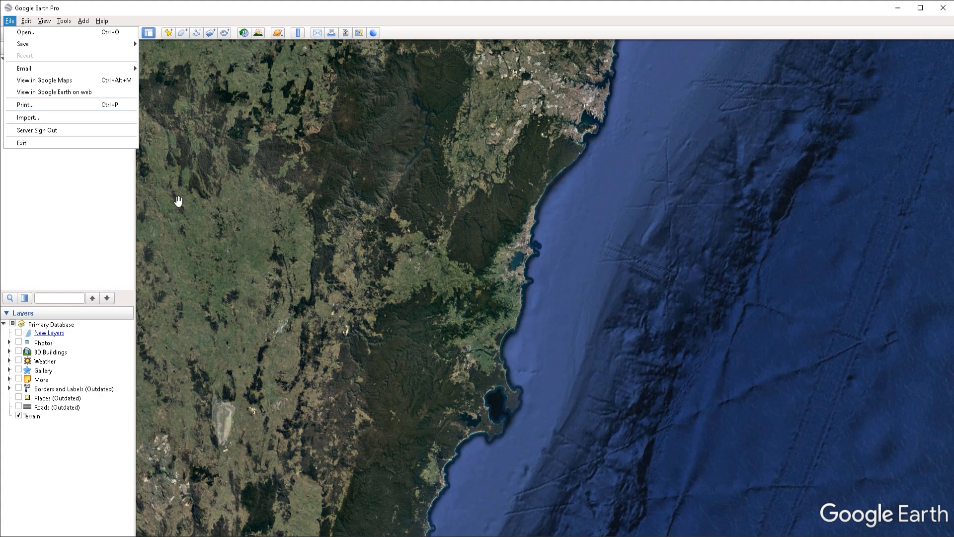
{"action": "mouse_move", "coordinate": [21, 28]}
{"action": "left_click", "coordinate": [28, 118]}
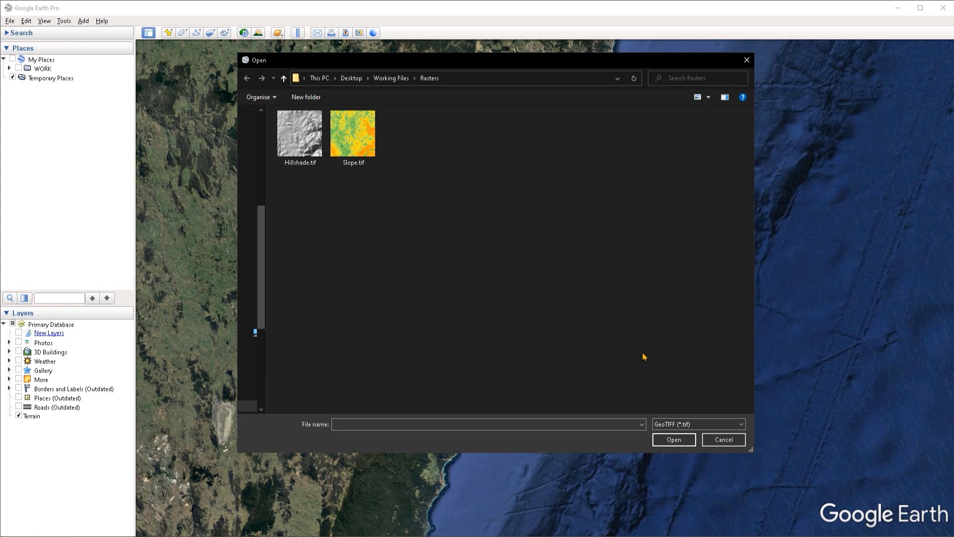
{"action": "left_click", "coordinate": [666, 424]}
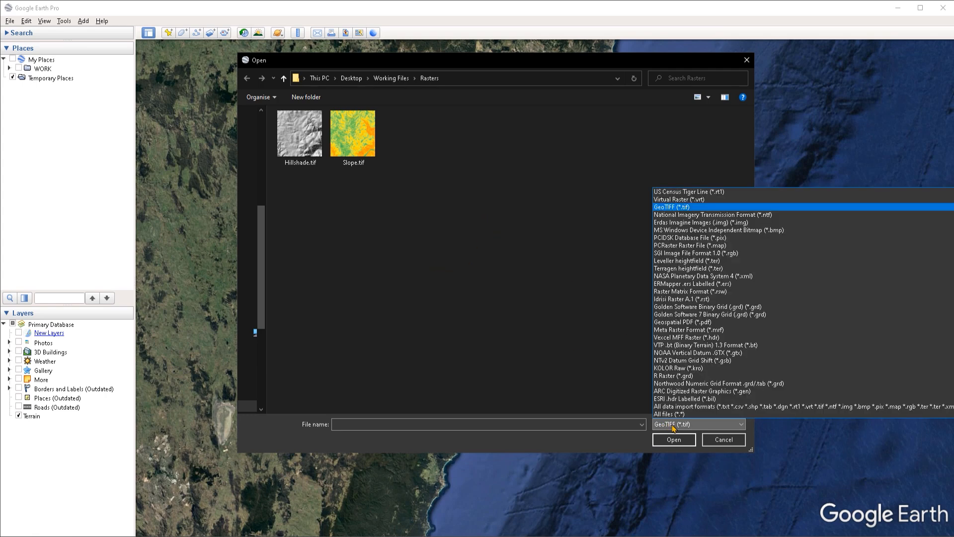
{"action": "left_click", "coordinate": [673, 207]}
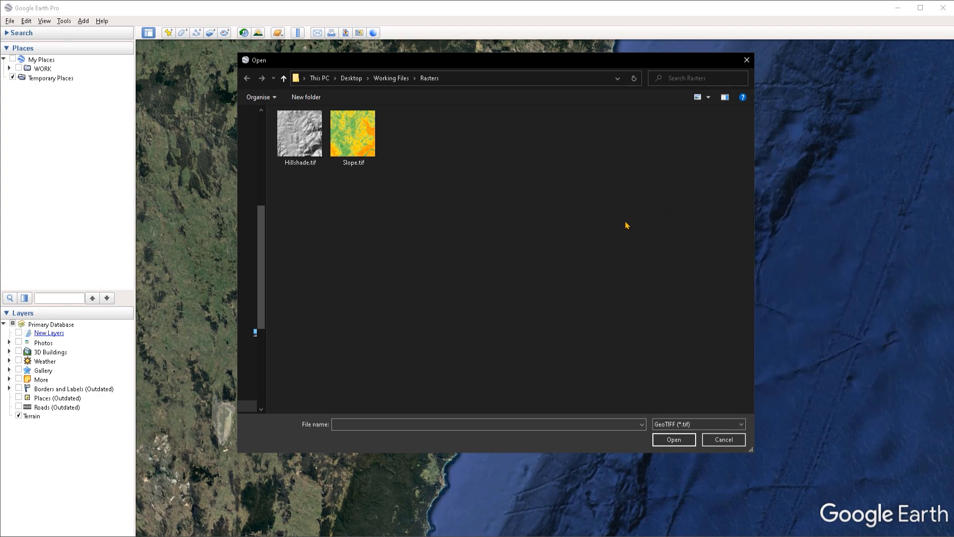
{"action": "left_click", "coordinate": [353, 134]}
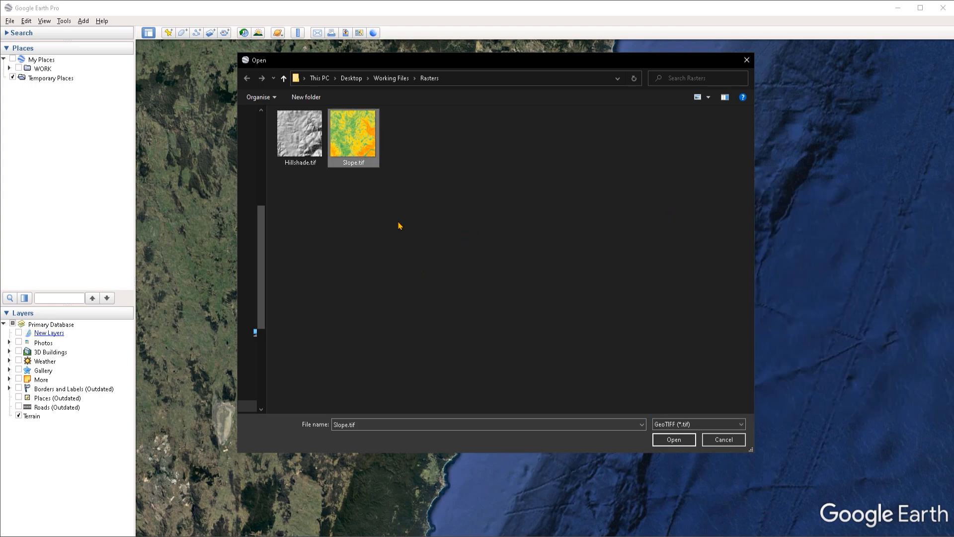
{"action": "left_click", "coordinate": [674, 440]}
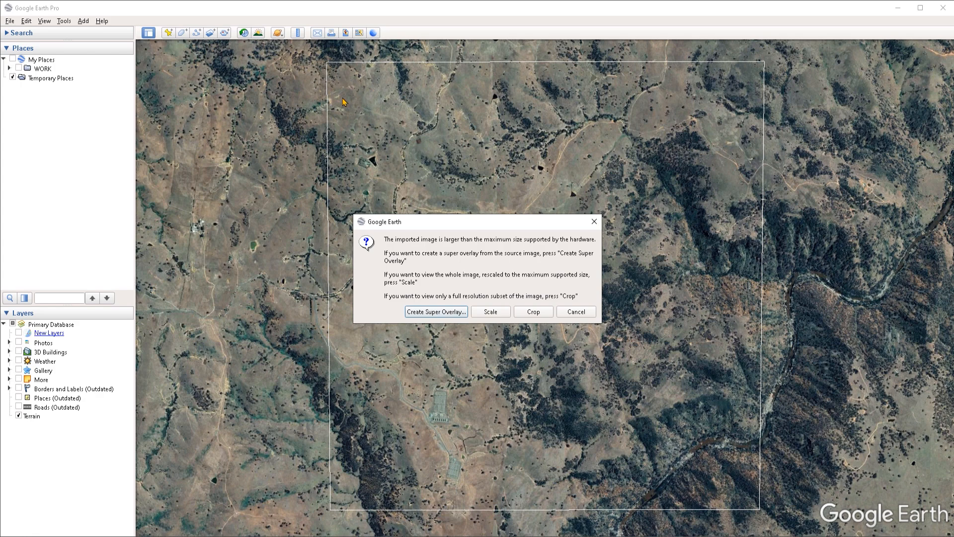
{"action": "left_click", "coordinate": [432, 315]}
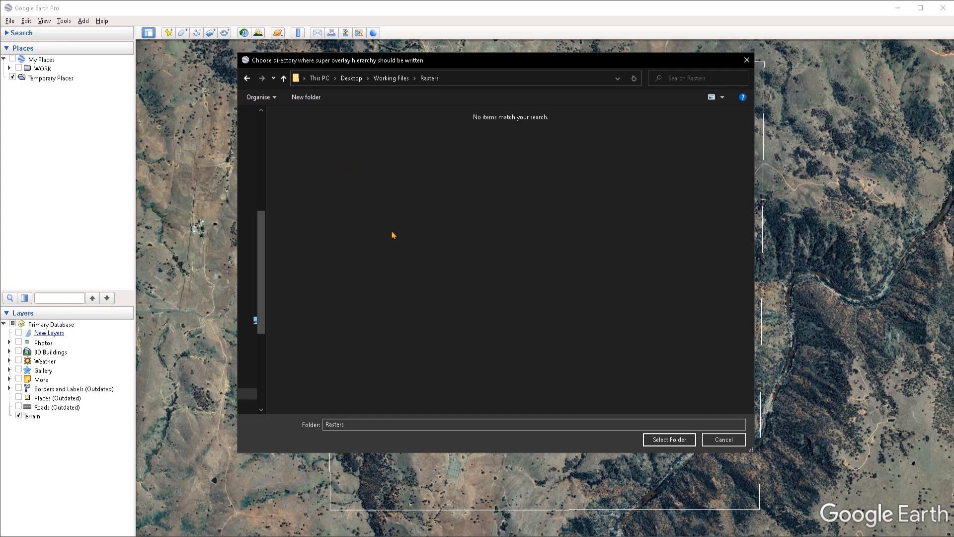
{"action": "left_click", "coordinate": [669, 439]}
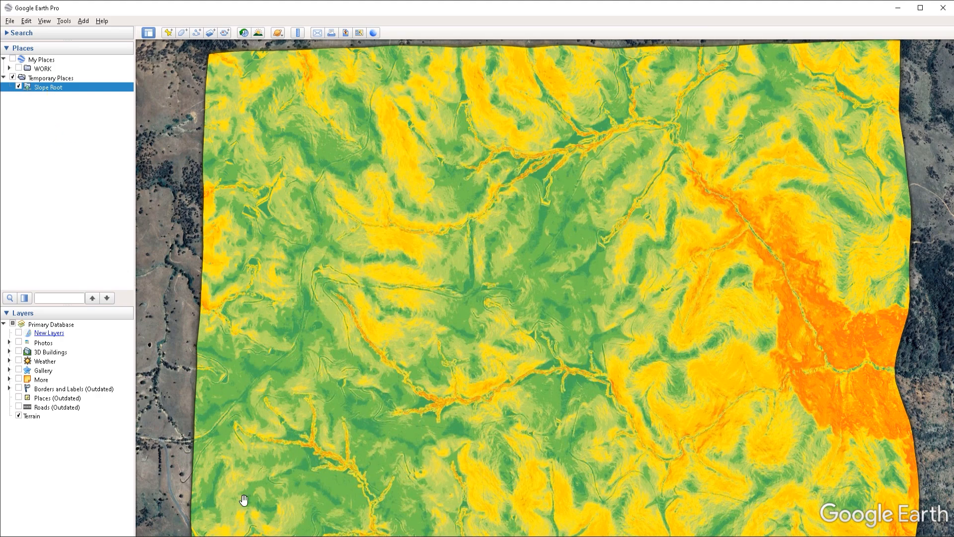
Step: Switch to File Explorer and look through the super overlay's KMZ tile files in the Rasters folder
{"action": "mouse_move", "coordinate": [226, 533]}
{"action": "left_click", "coordinate": [212, 518]}
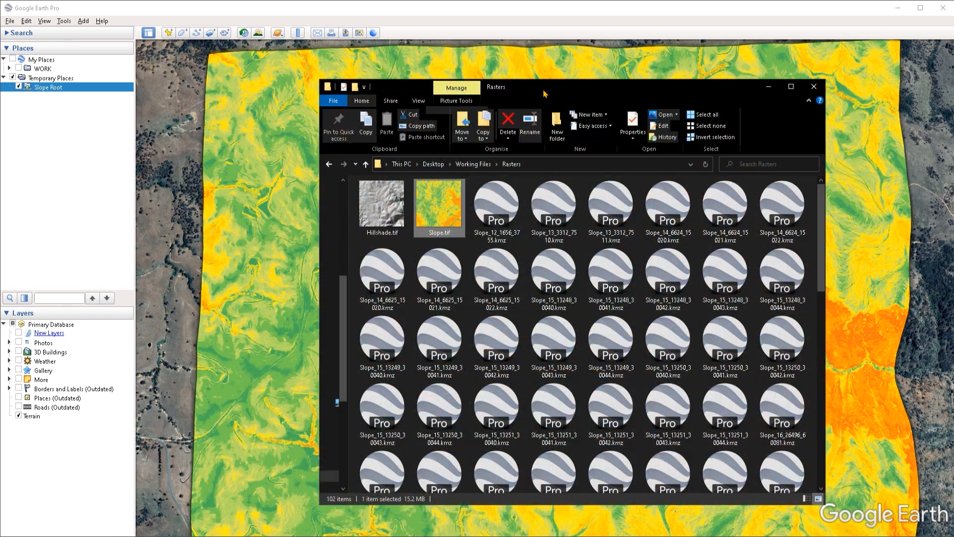
{"action": "left_click", "coordinate": [501, 224]}
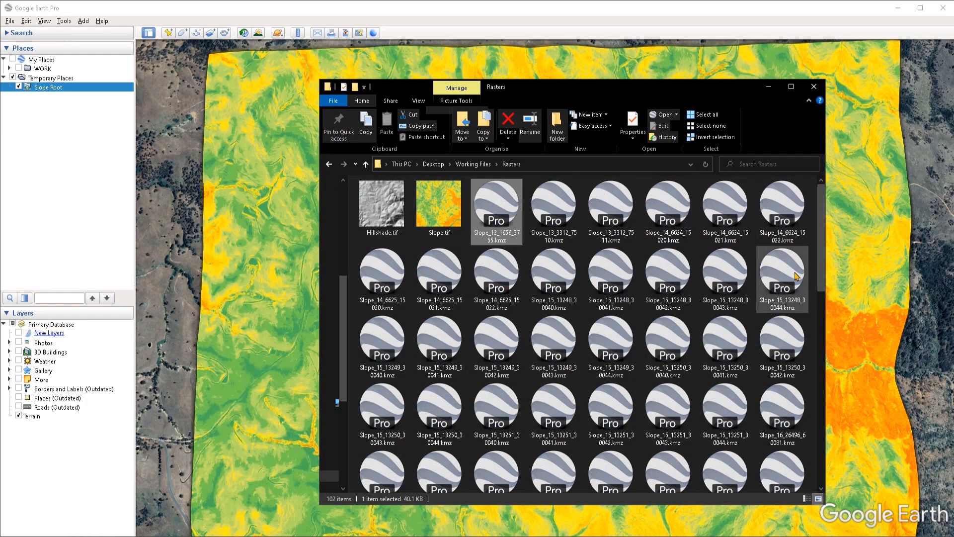
{"action": "scroll", "coordinate": [783, 327], "scroll_direction": "down", "scroll_amount": 10}
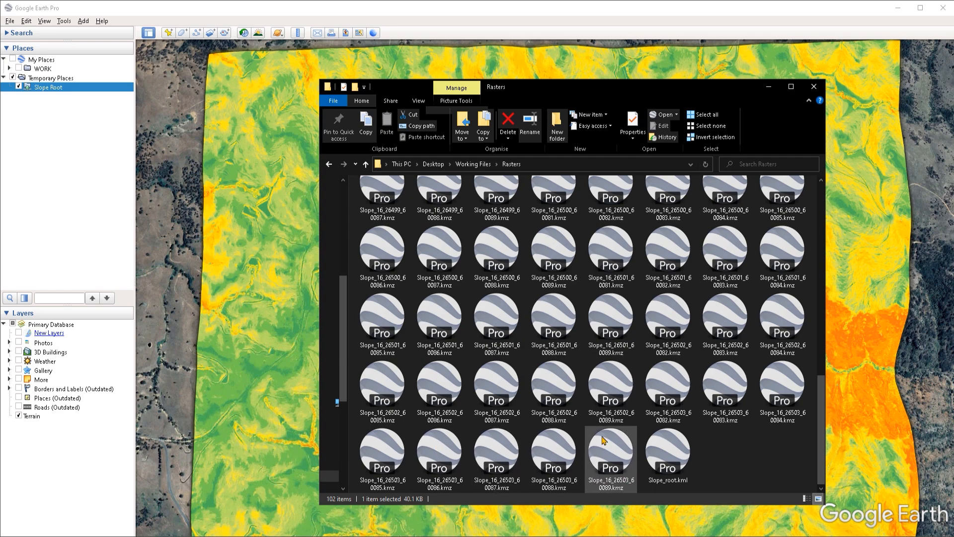
{"action": "scroll", "coordinate": [606, 438], "scroll_direction": "up", "scroll_amount": 10}
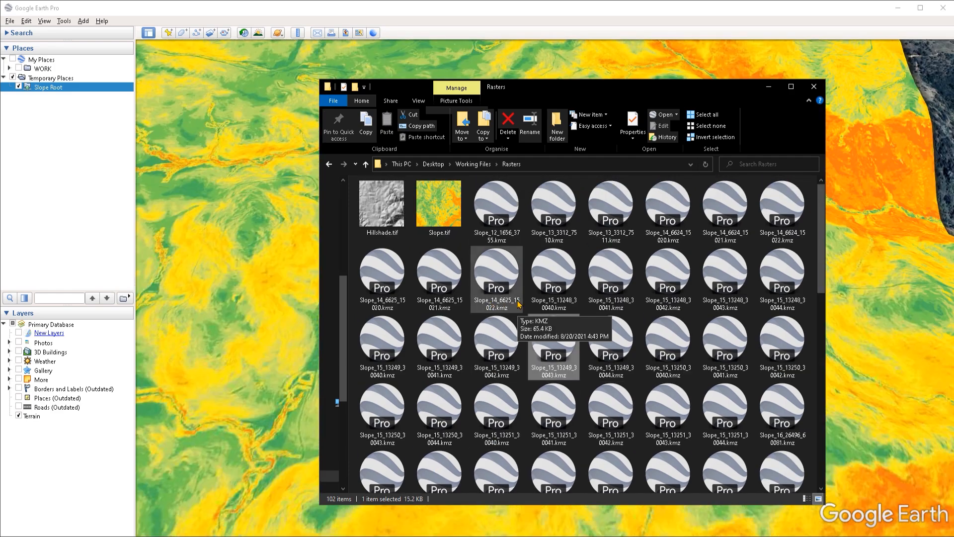
Step: Open the tile Slope_15_13249_30043.kmz in Google Earth Pro and hide the Slope Root overlay to view the tile alone
{"action": "double_click", "coordinate": [559, 348]}
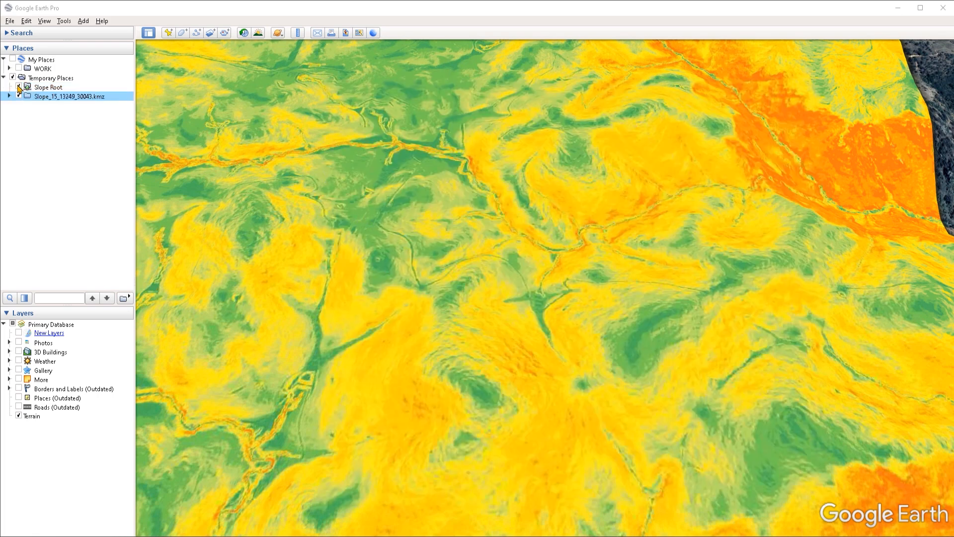
{"action": "left_click", "coordinate": [19, 87]}
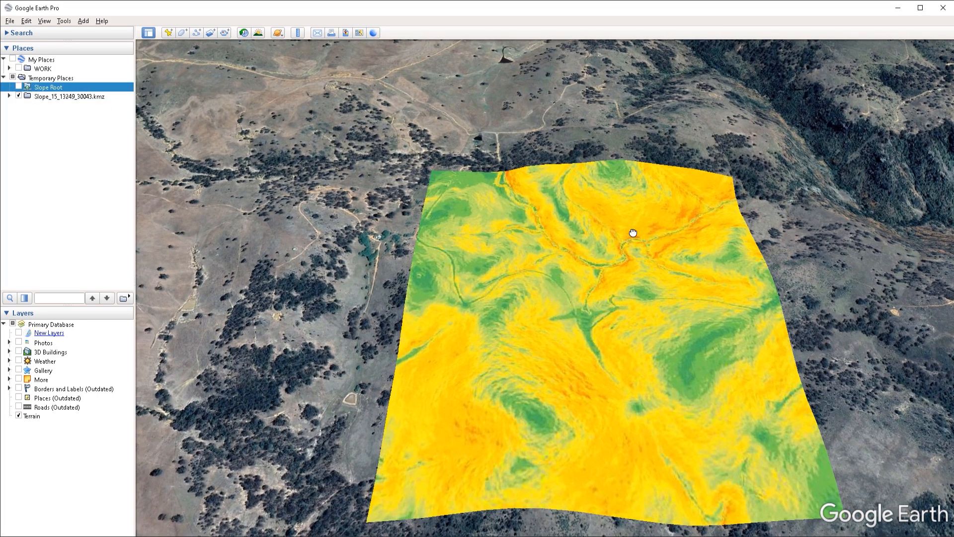
{"action": "scroll", "coordinate": [621, 219], "scroll_direction": "down", "scroll_amount": 5}
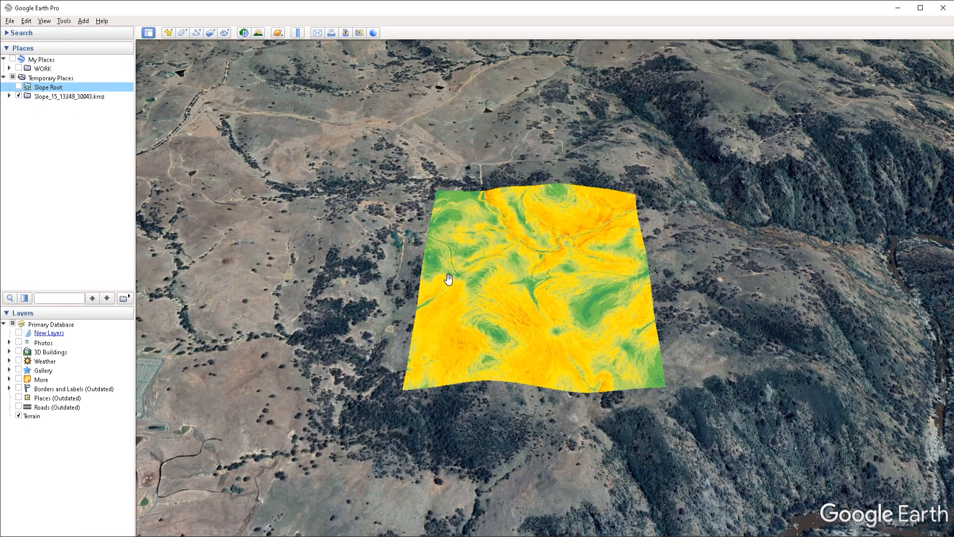
Step: Delete the opened KMZ tile and the Slope Root overlay from Temporary Places
{"action": "left_click", "coordinate": [13, 95]}
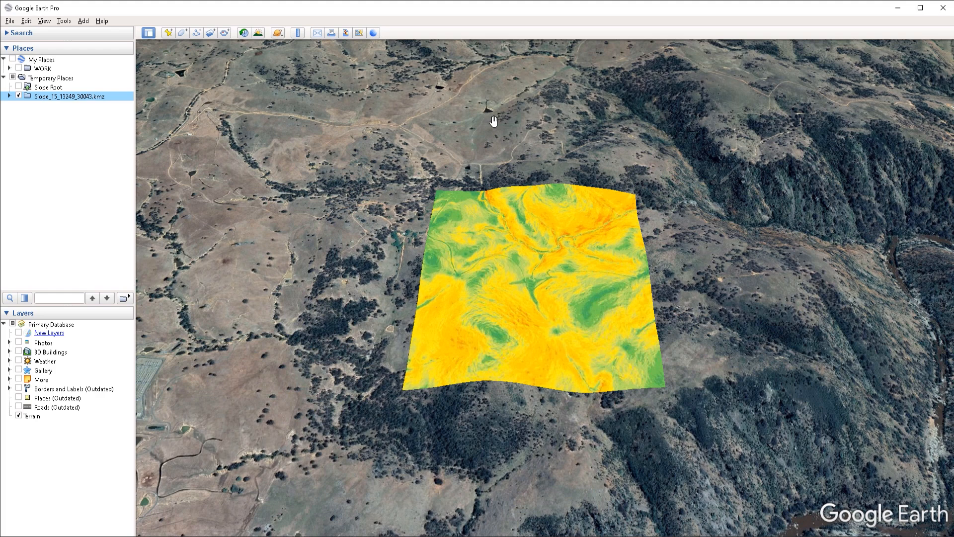
{"action": "key", "text": "Delete"}
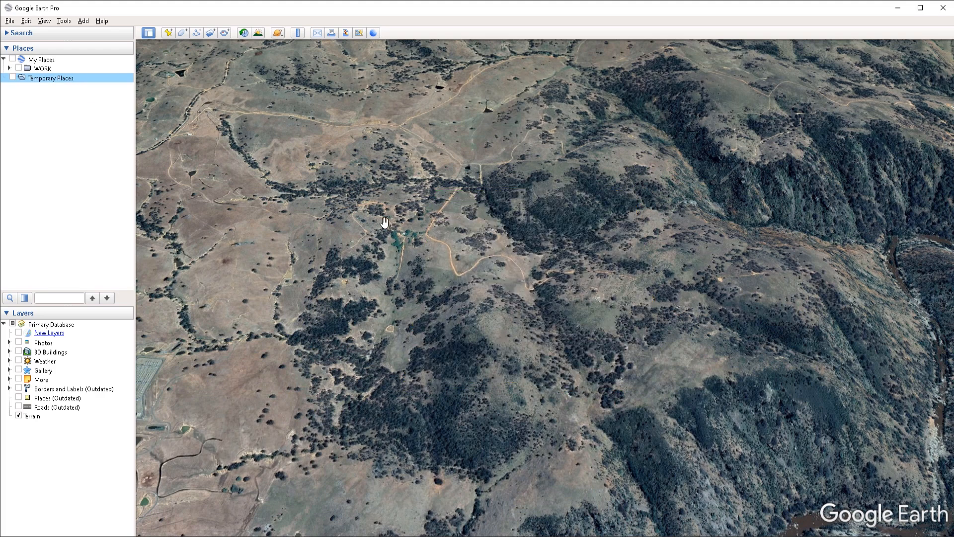
Step: Import Slope.tif again, this time as a whole image scaled to the maximum supported size
{"action": "left_click", "coordinate": [10, 21]}
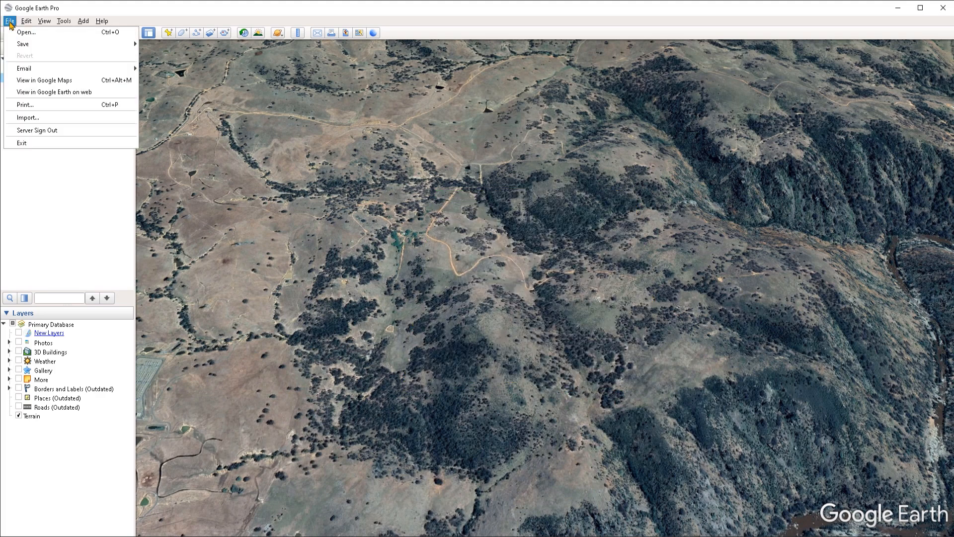
{"action": "left_click", "coordinate": [28, 117]}
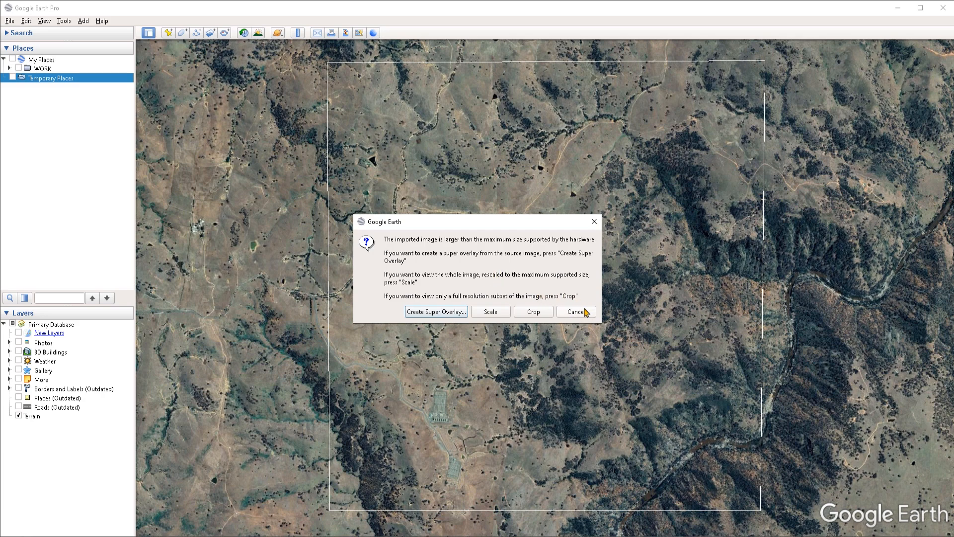
{"action": "left_click", "coordinate": [500, 316]}
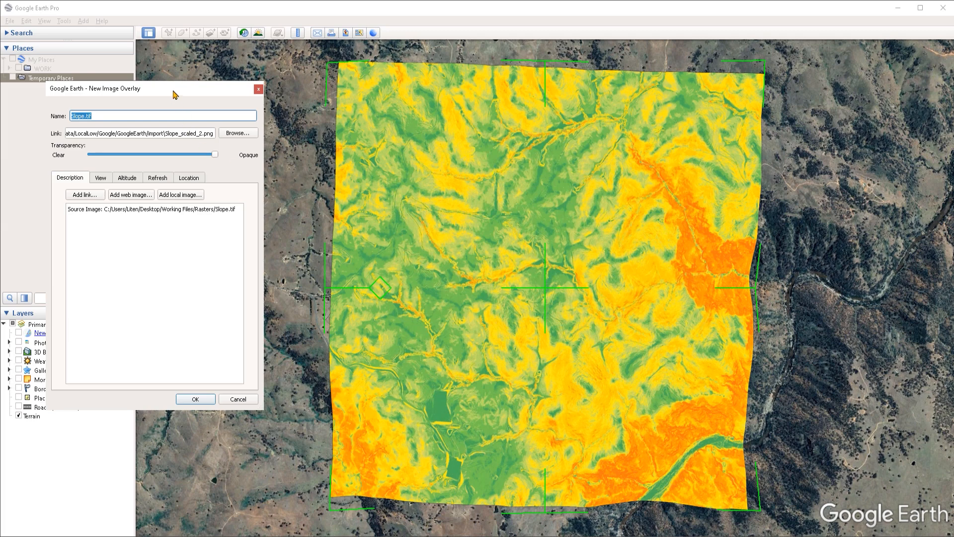
Step: Name the new image overlay SLOPE, clear the source path from its description, and save the overlay
{"action": "left_click_drag", "start_coordinate": [175, 95], "coordinate": [280, 103]}
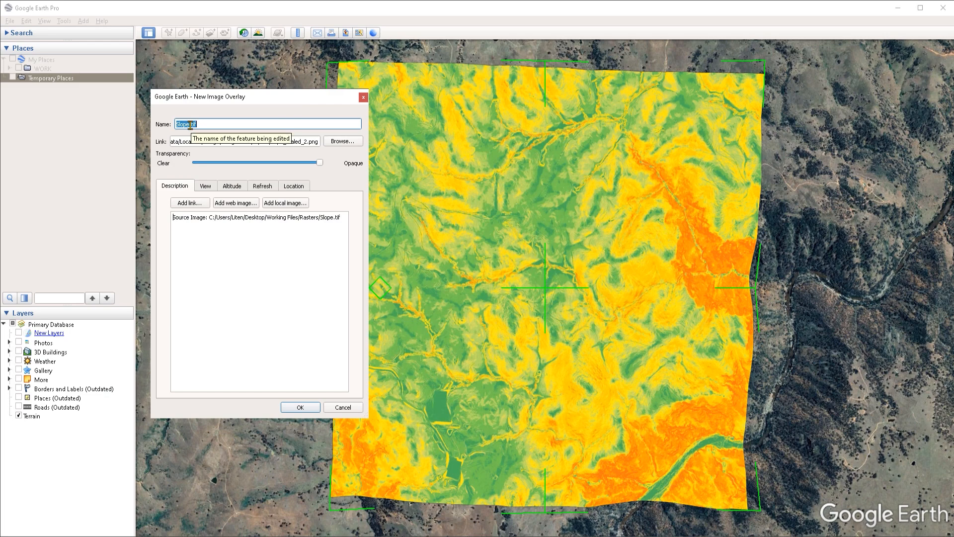
{"action": "type", "text": "SLOPE"}
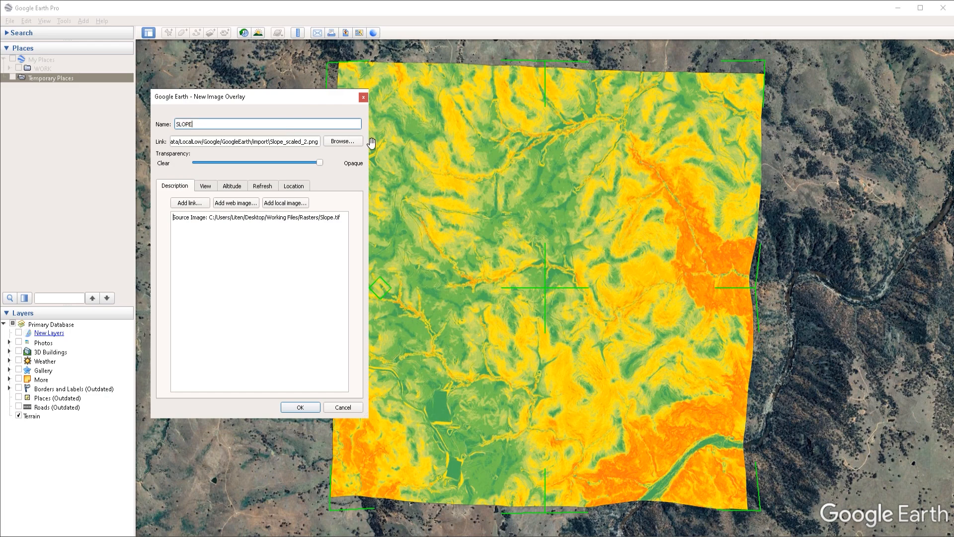
{"action": "mouse_move", "coordinate": [319, 162]}
{"action": "left_mouse_down"}
{"action": "mouse_move", "coordinate": [247, 168]}
{"action": "mouse_move", "coordinate": [336, 167]}
{"action": "left_mouse_up"}
{"action": "left_click_drag", "start_coordinate": [343, 224], "coordinate": [168, 215]}
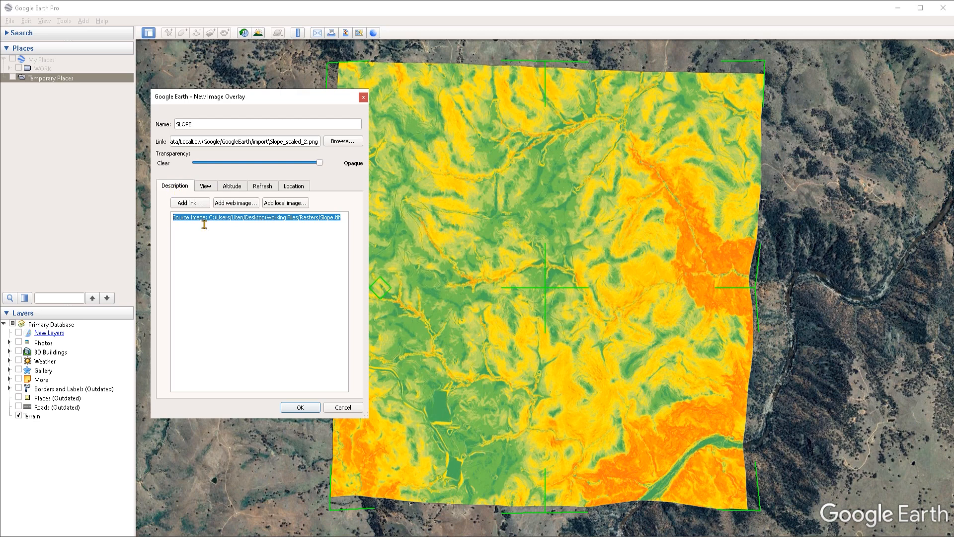
{"action": "key", "text": "Delete"}
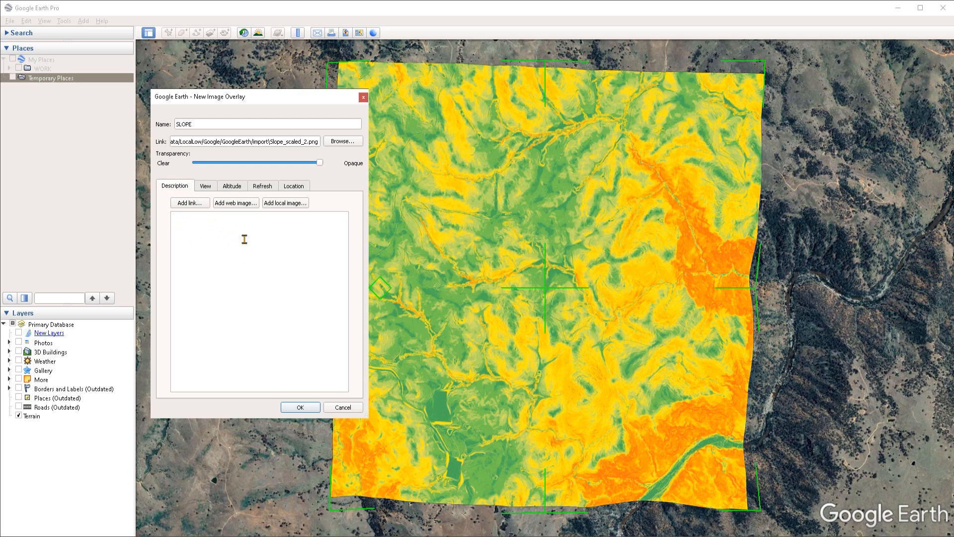
{"action": "left_click", "coordinate": [301, 407]}
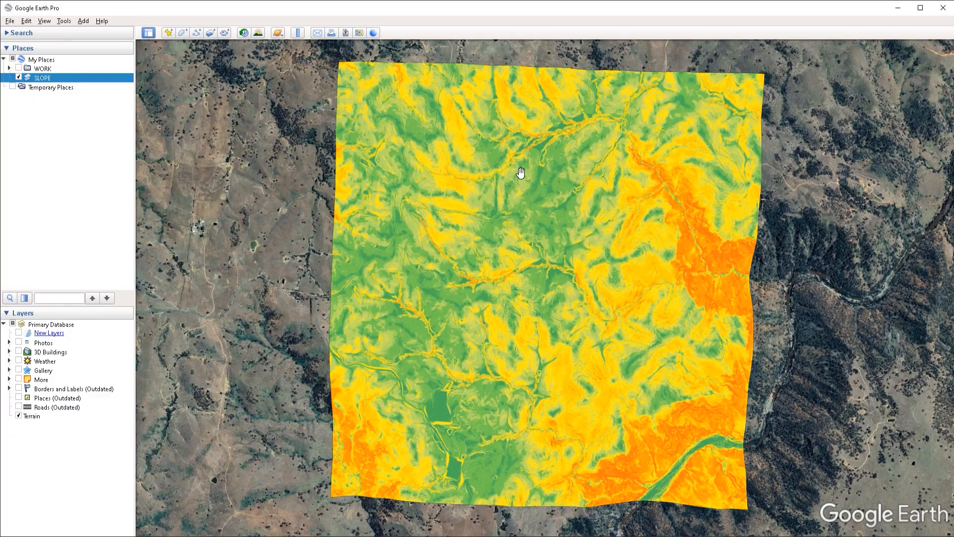
Step: Import the GeoTIFF Hillshade.tif from the Rasters folder, scaled to the maximum supported size
{"action": "middle_click_drag", "start_coordinate": [520, 174], "coordinate": [534, 250]}
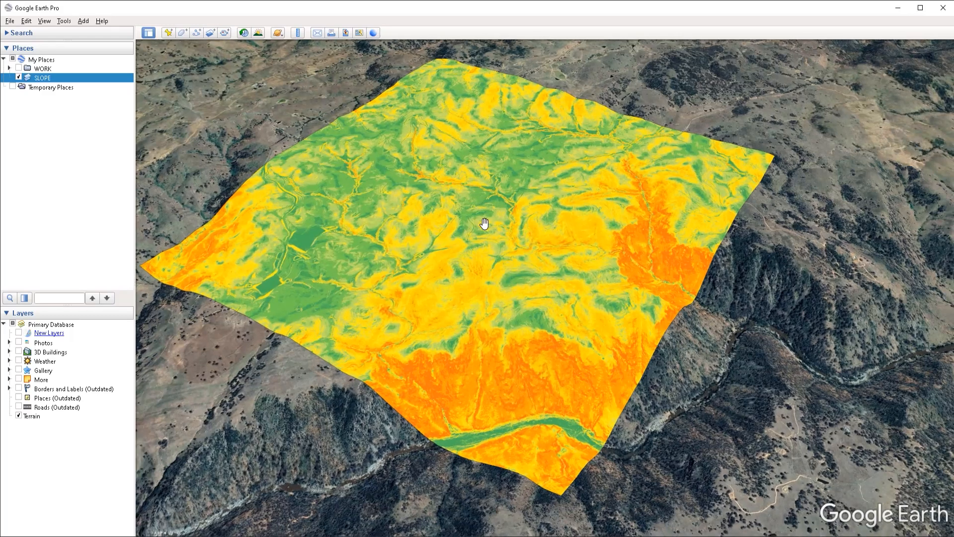
{"action": "middle_click_drag", "start_coordinate": [484, 224], "coordinate": [572, 284]}
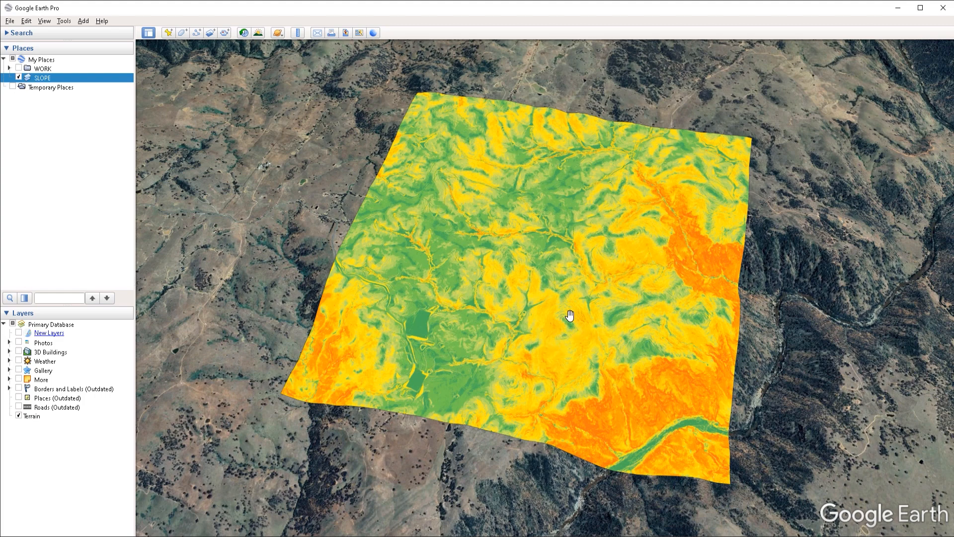
{"action": "left_click", "coordinate": [11, 22]}
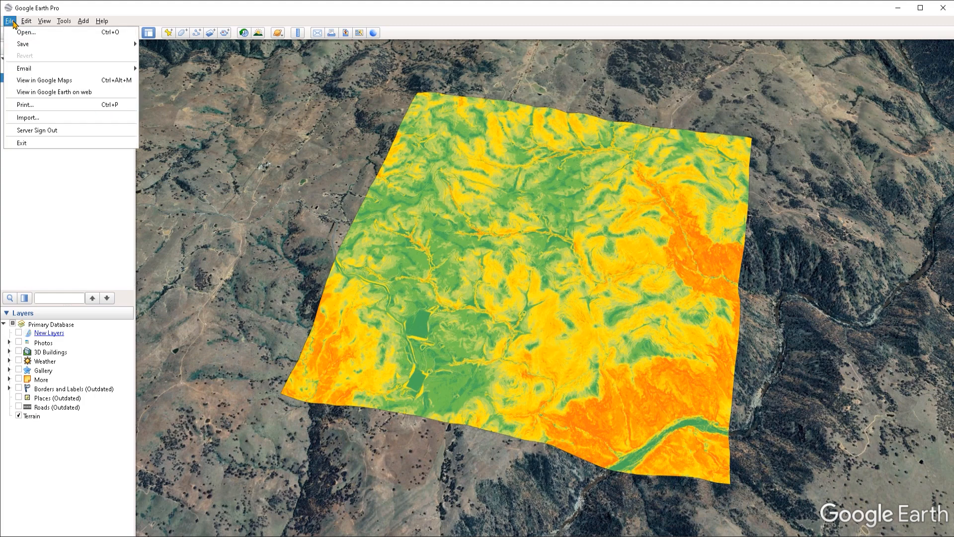
{"action": "left_click", "coordinate": [33, 118]}
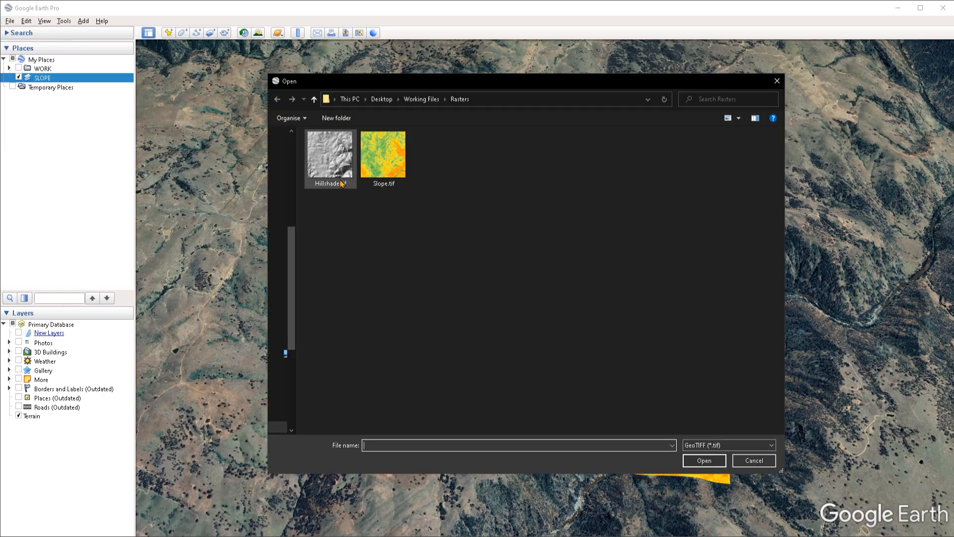
{"action": "left_click", "coordinate": [331, 184]}
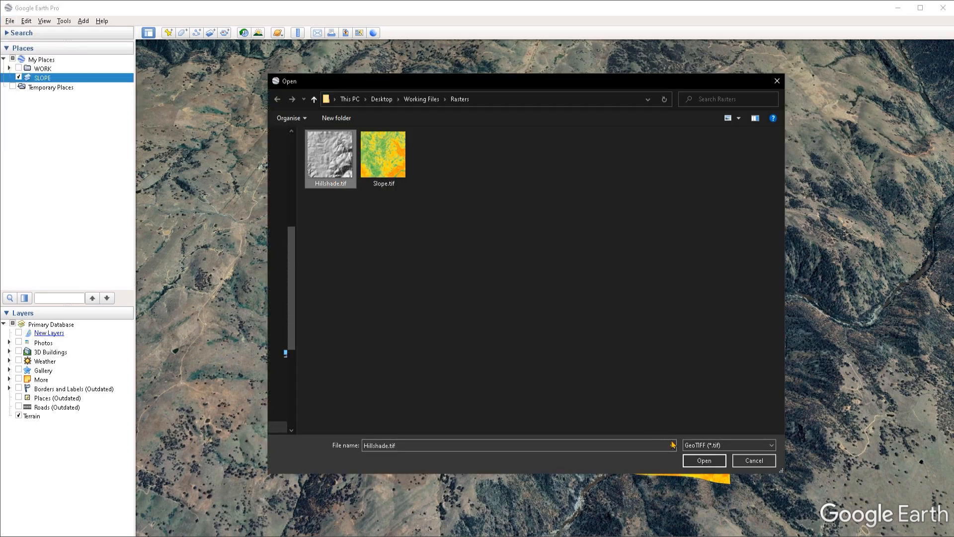
{"action": "left_click", "coordinate": [703, 461]}
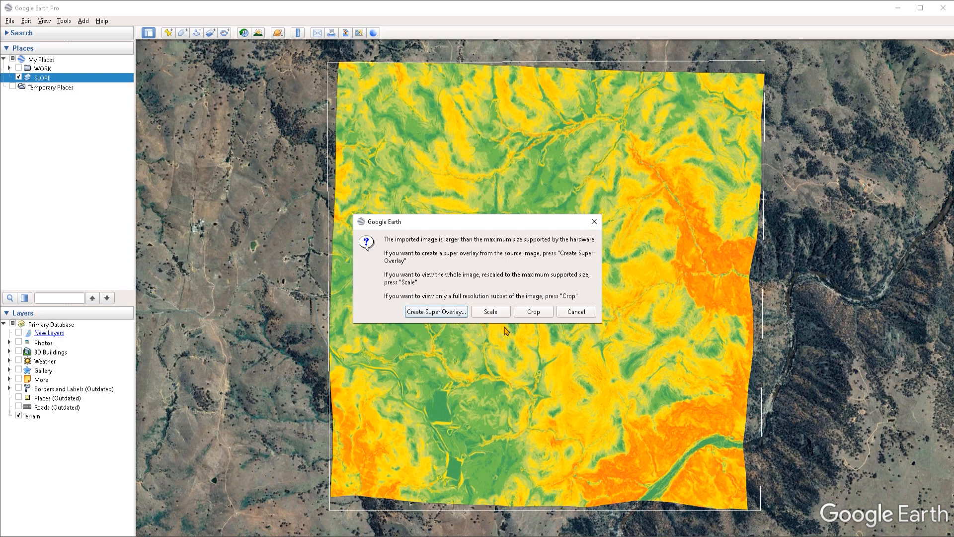
{"action": "left_click", "coordinate": [498, 313]}
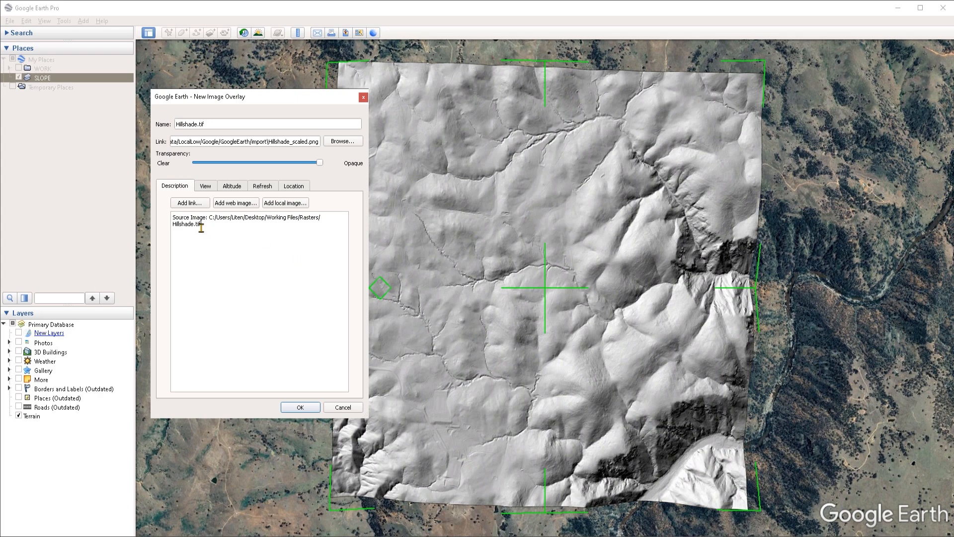
Step: Clear the hillshade overlay's description, name it HILLSHADE, and save the overlay
{"action": "left_click_drag", "start_coordinate": [202, 222], "coordinate": [163, 219]}
{"action": "key", "text": "Delete"}
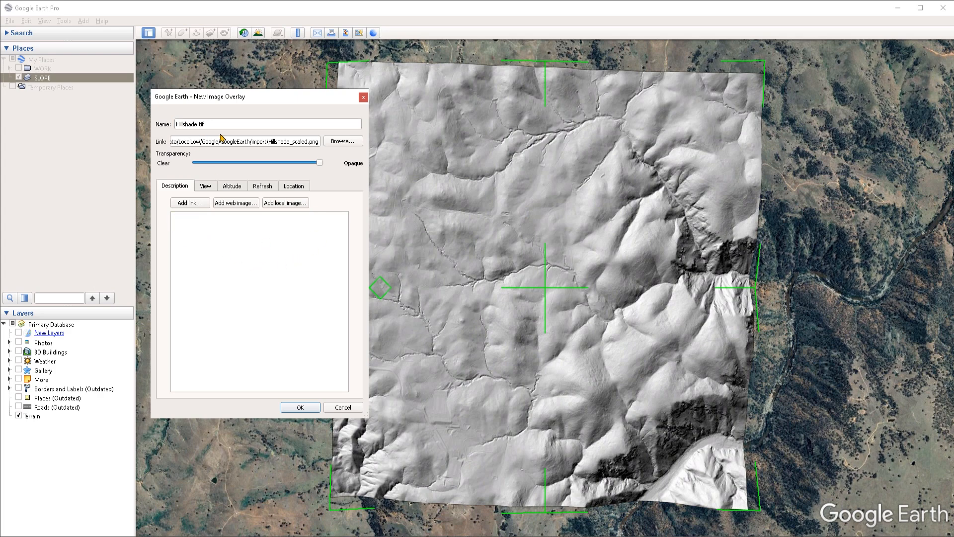
{"action": "left_click_drag", "start_coordinate": [234, 124], "coordinate": [119, 126]}
{"action": "type", "text": "HILLSHADE"}
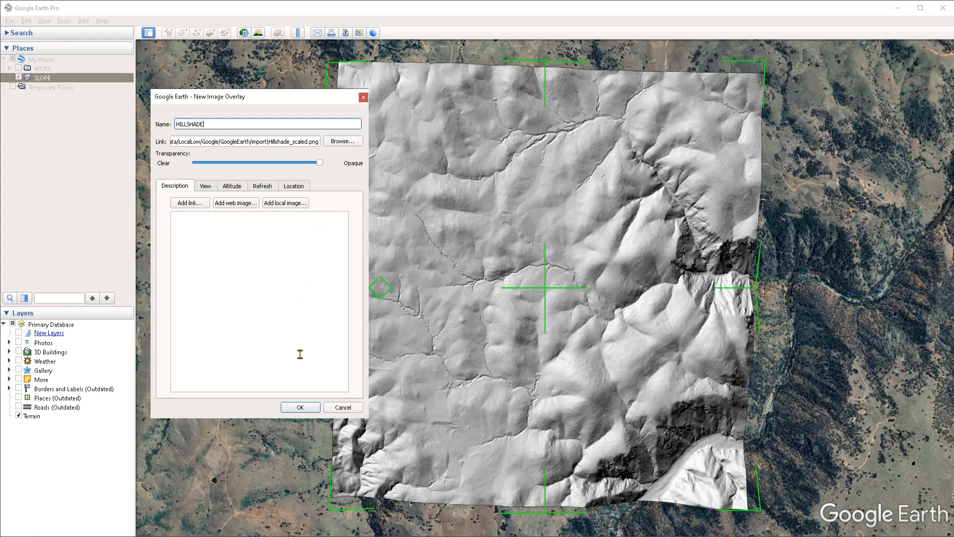
{"action": "left_click", "coordinate": [298, 408]}
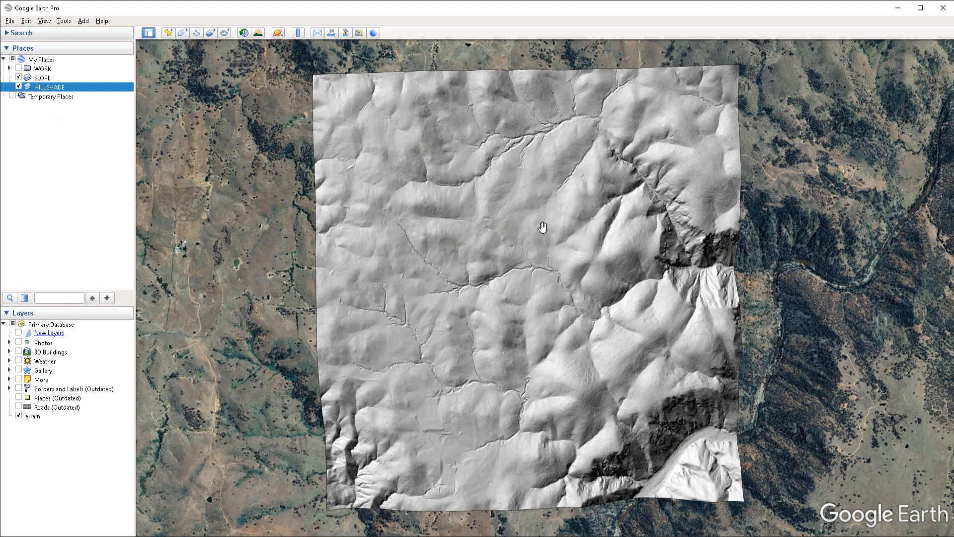
Step: Move the SLOPE and HILLSHADE overlays from My Places into Temporary Places and reset the map view
{"action": "mouse_move", "coordinate": [47, 89]}
{"action": "left_mouse_down"}
{"action": "mouse_move", "coordinate": [48, 98]}
{"action": "mouse_move", "coordinate": [47, 87]}
{"action": "left_mouse_up"}
{"action": "left_click", "coordinate": [42, 98]}
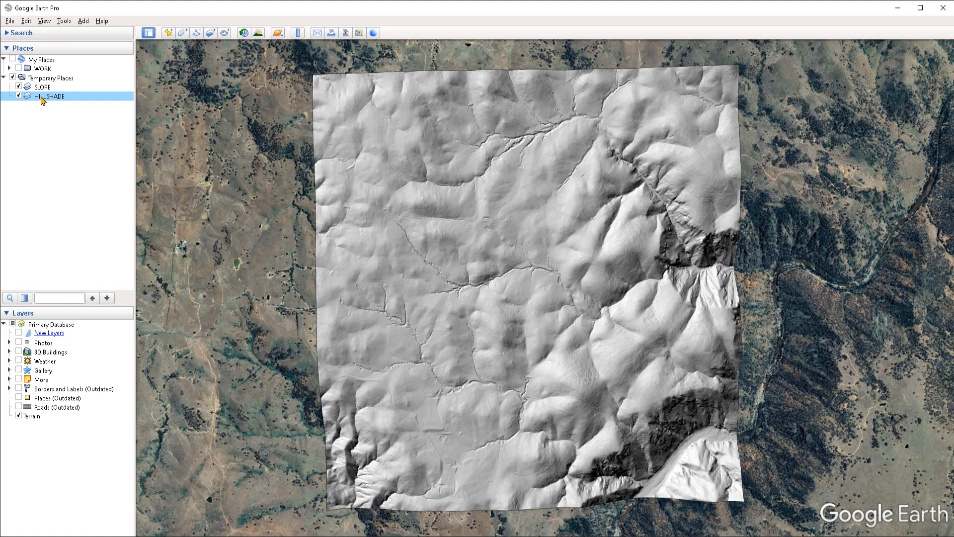
{"action": "left_click", "coordinate": [46, 88]}
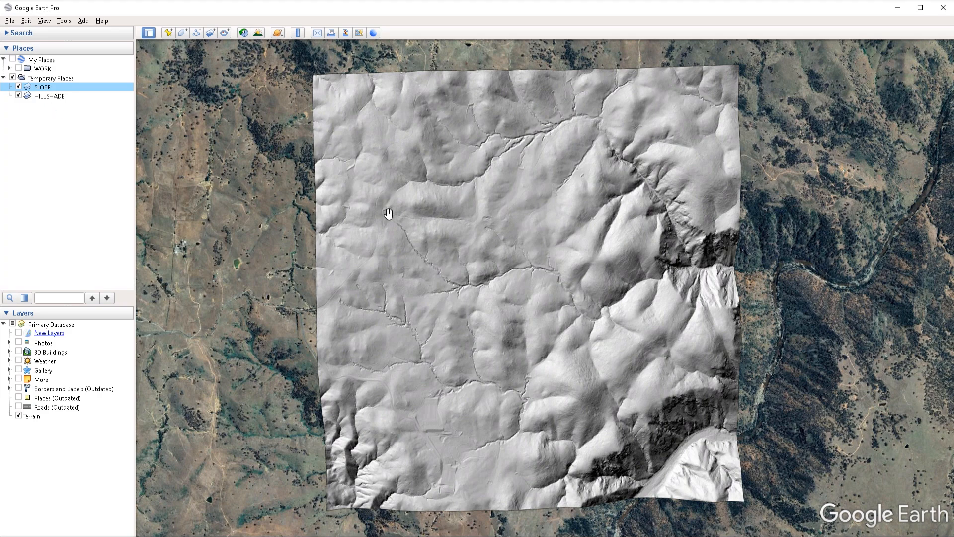
{"action": "key", "text": "r"}
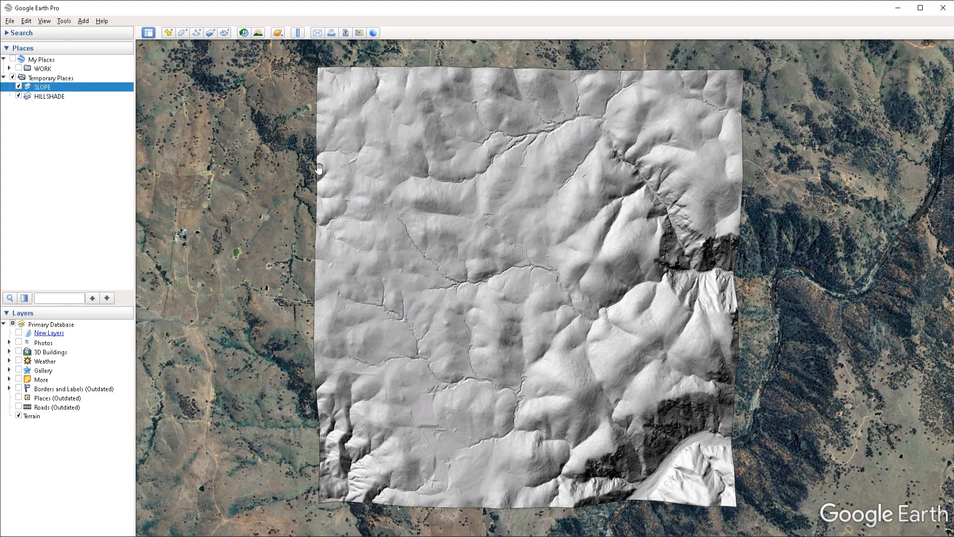
{"action": "left_click", "coordinate": [64, 132]}
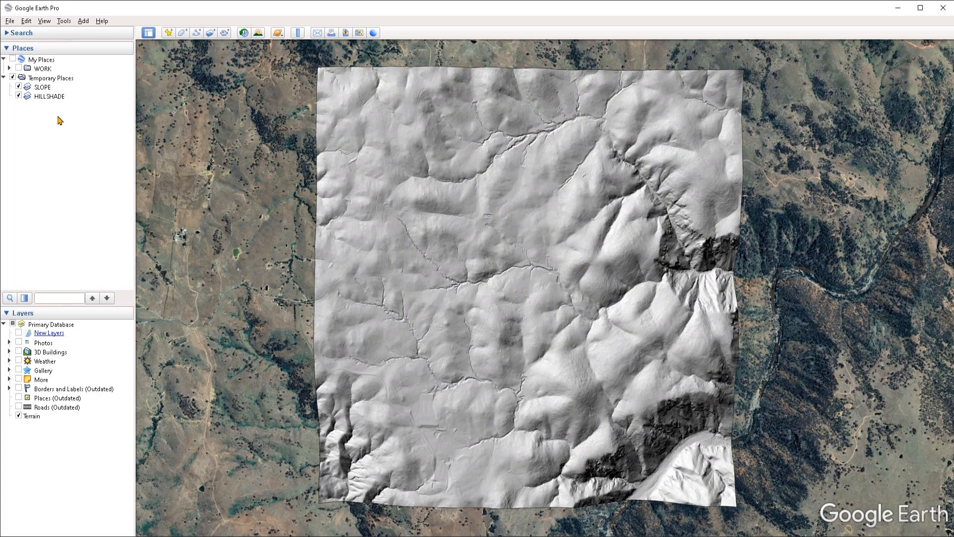
Step: Set the SLOPE overlay's draw order to 1, make it partly transparent at about two-thirds opacity, and save the changes
{"action": "right_click", "coordinate": [42, 92]}
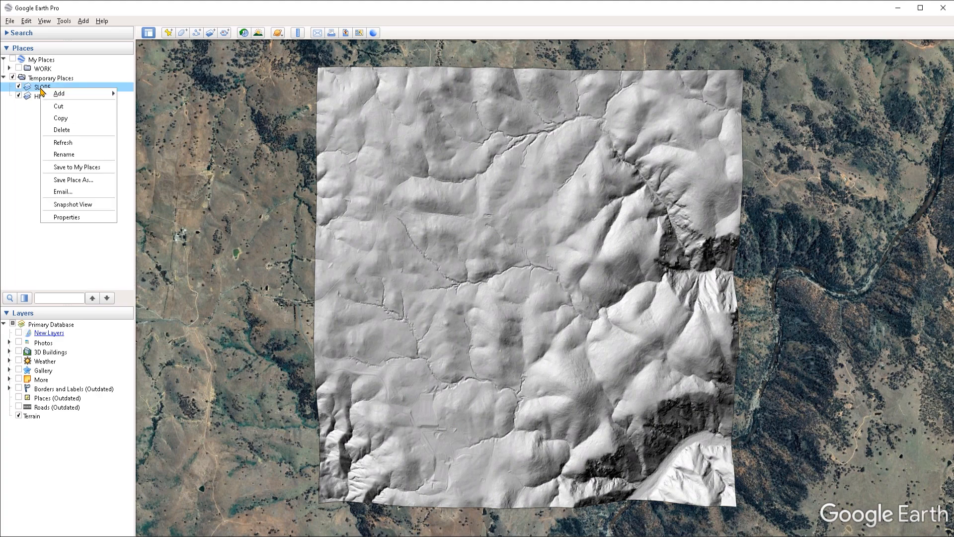
{"action": "left_click", "coordinate": [66, 217]}
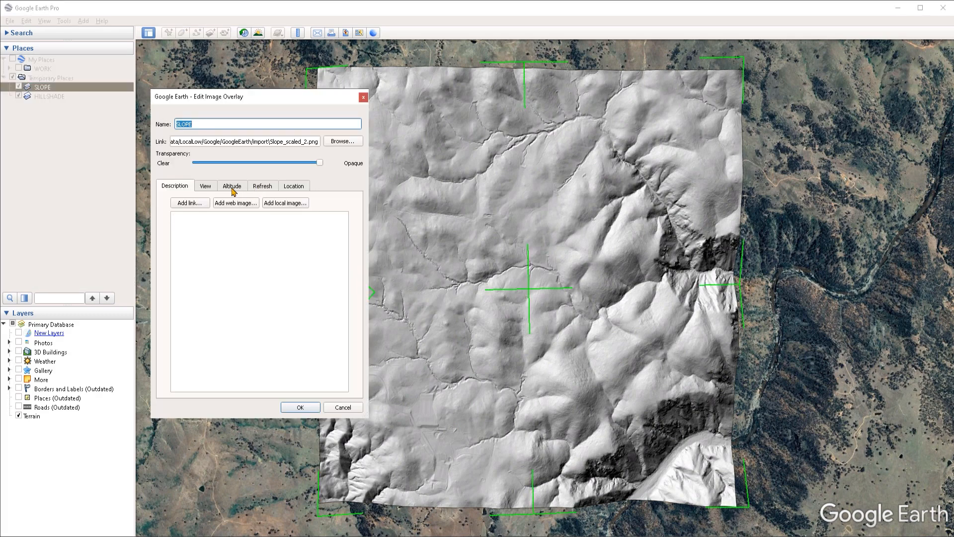
{"action": "left_click", "coordinate": [231, 187]}
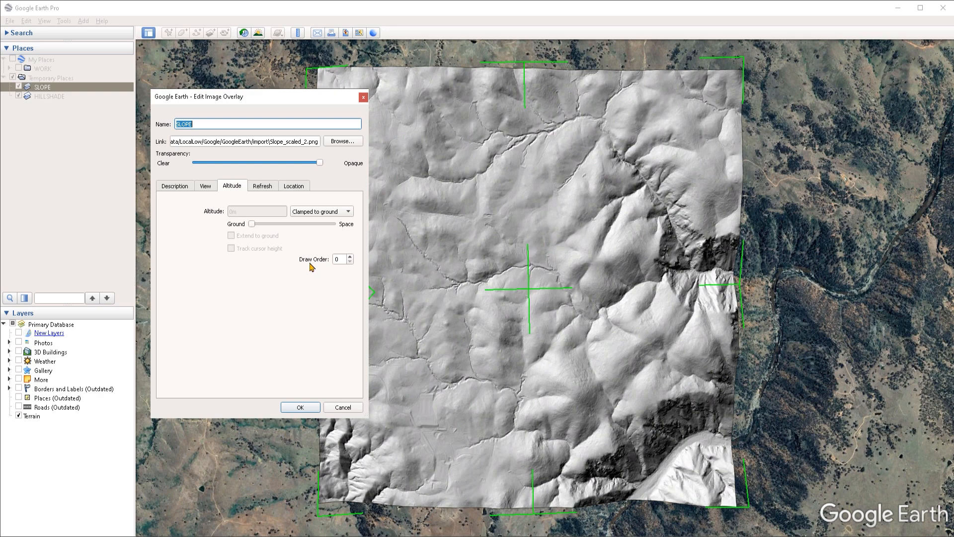
{"action": "left_click", "coordinate": [350, 256]}
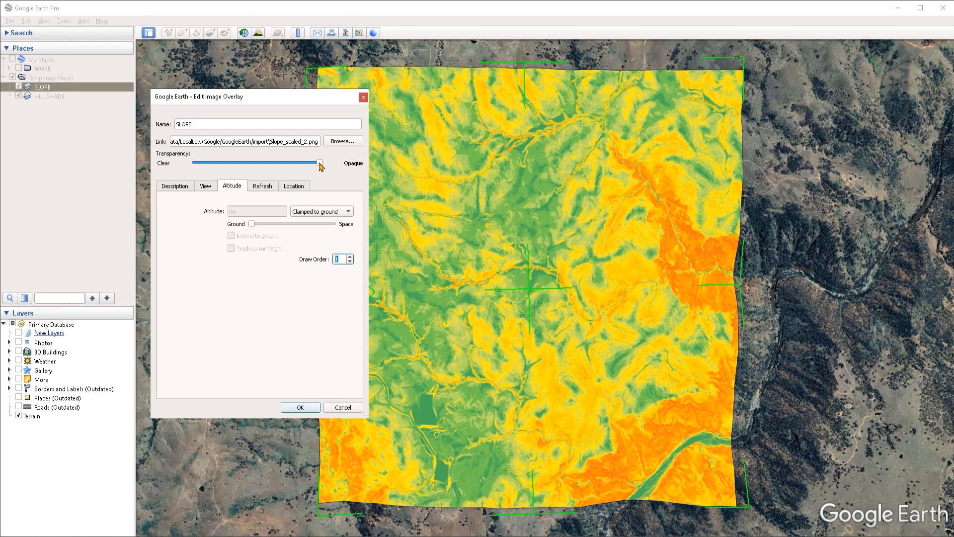
{"action": "left_click_drag", "start_coordinate": [320, 163], "coordinate": [275, 163]}
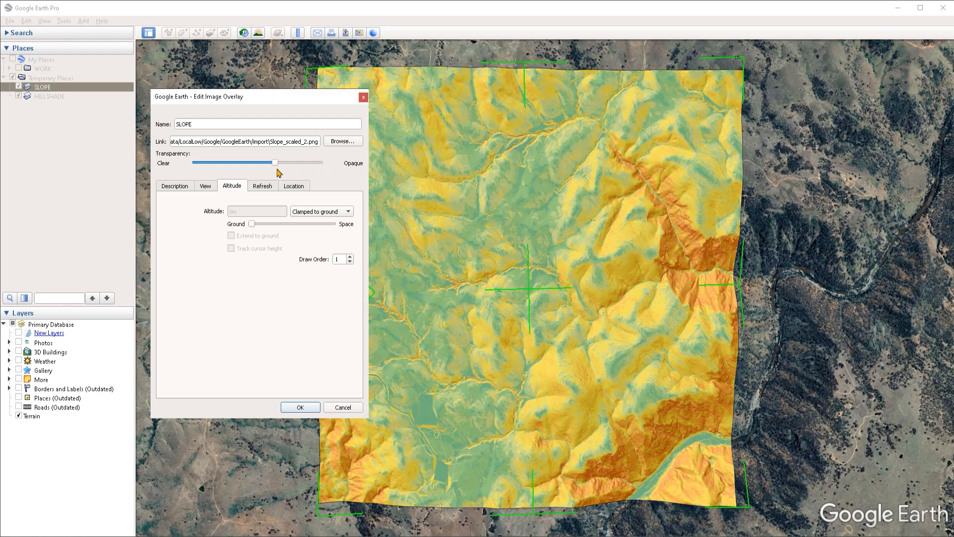
{"action": "left_click", "coordinate": [277, 168]}
{"action": "left_click", "coordinate": [300, 409]}
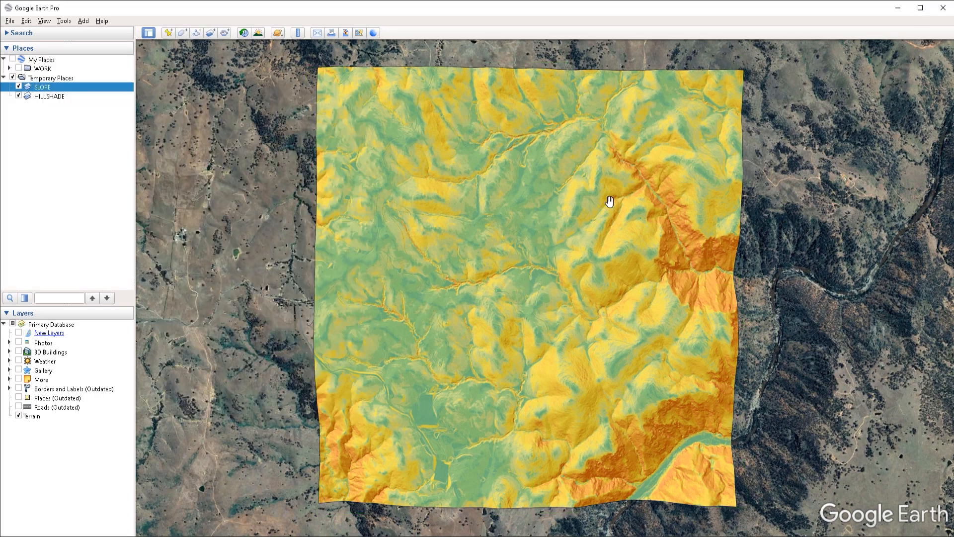
Step: Compare the semi-transparent slope overlay with and without the hillshade beneath it in a tilted 3D view
{"action": "middle_click_drag", "start_coordinate": [605, 167], "coordinate": [448, 298]}
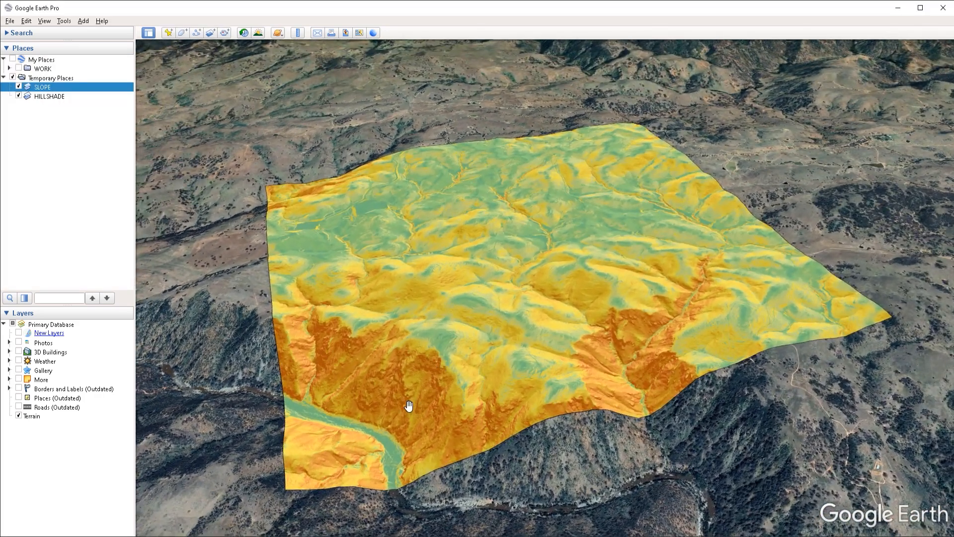
{"action": "left_click", "coordinate": [19, 96]}
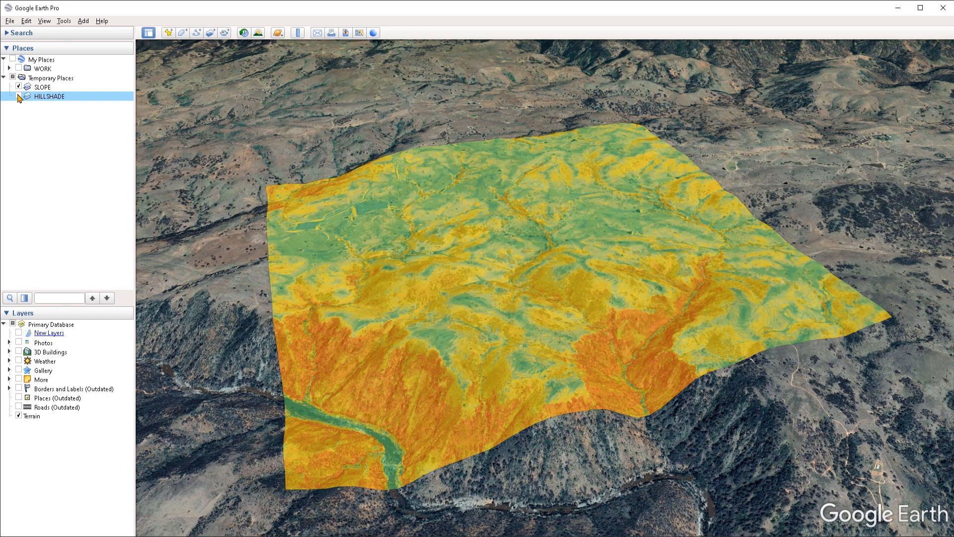
{"action": "left_click", "coordinate": [19, 96]}
{"action": "left_click", "coordinate": [19, 96]}
{"action": "left_click", "coordinate": [19, 95]}
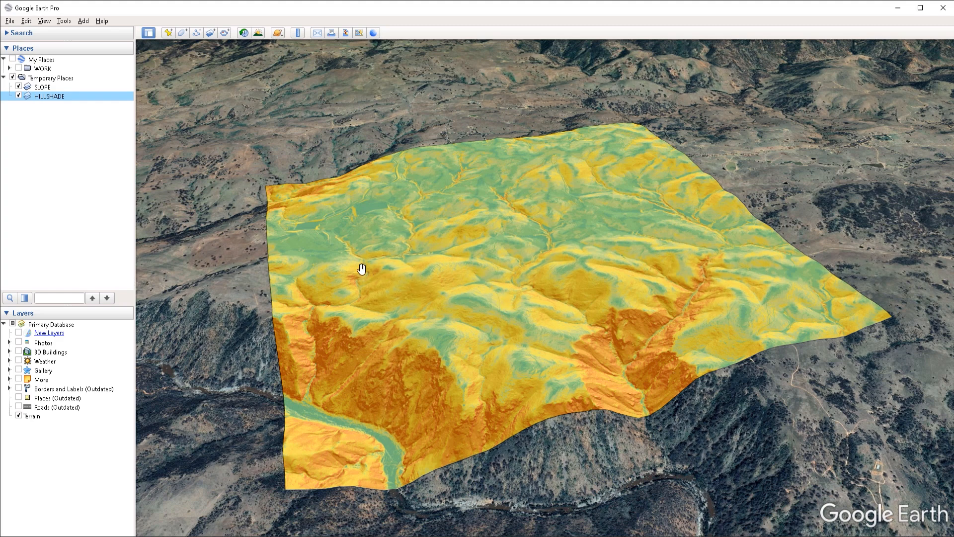
Step: Delete both the SLOPE and HILLSHADE overlays from Temporary Places
{"action": "left_click", "coordinate": [45, 89], "text": "shift"}
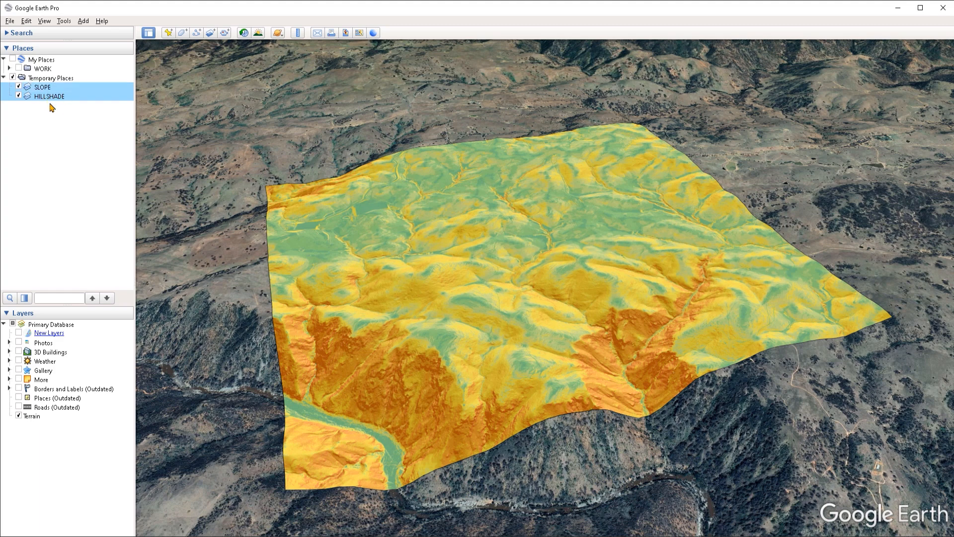
{"action": "left_click", "coordinate": [52, 106]}
{"action": "left_click", "coordinate": [48, 99]}
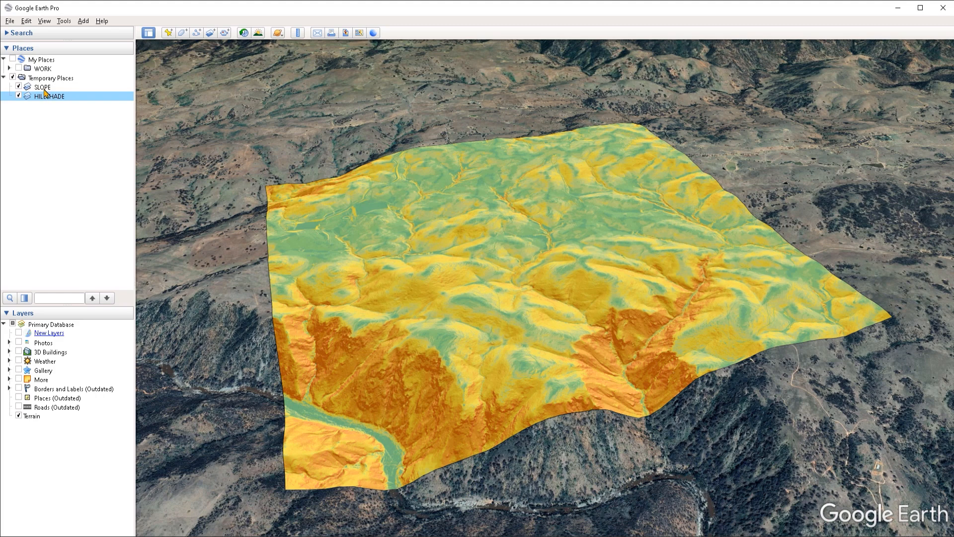
{"action": "left_click", "coordinate": [44, 89], "text": "shift"}
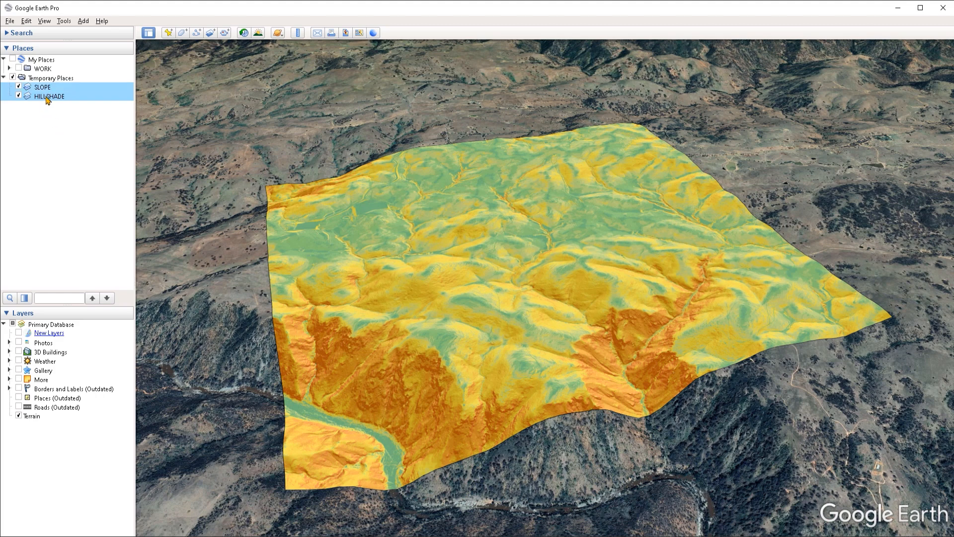
{"action": "key", "text": "Delete"}
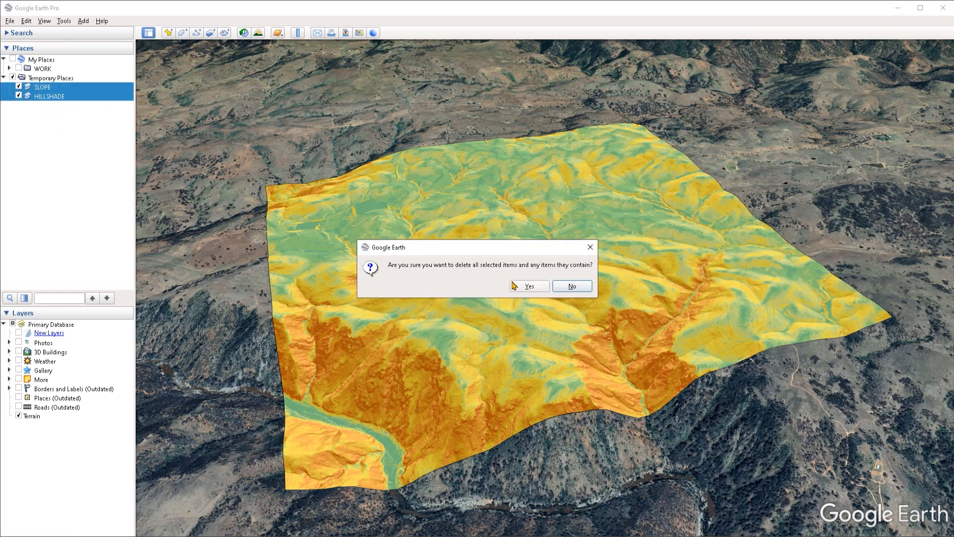
{"action": "left_click", "coordinate": [528, 288]}
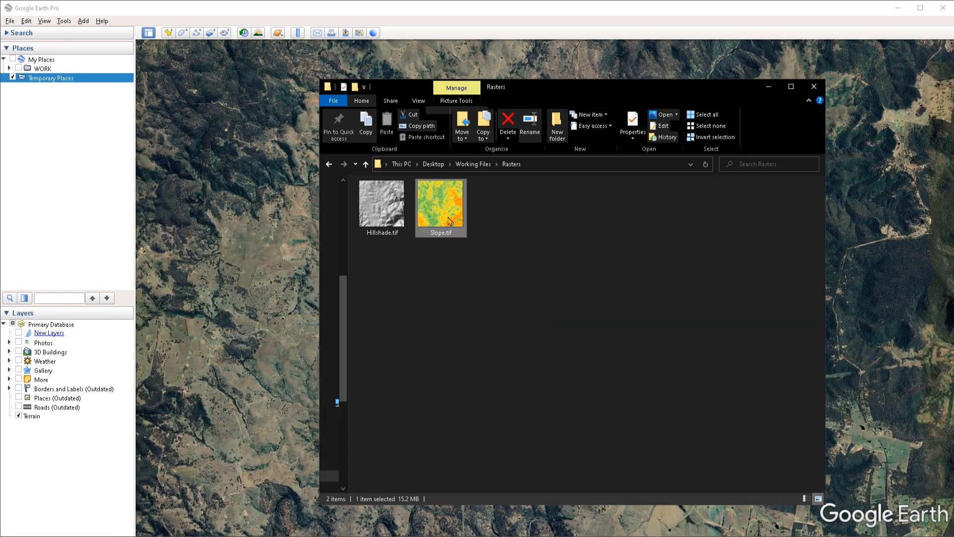
Step: Import Slope.tif from the Rasters folder scaled to the maximum supported size, name it SLOPE, and clear its description
{"action": "left_click_drag", "start_coordinate": [449, 213], "coordinate": [284, 317]}
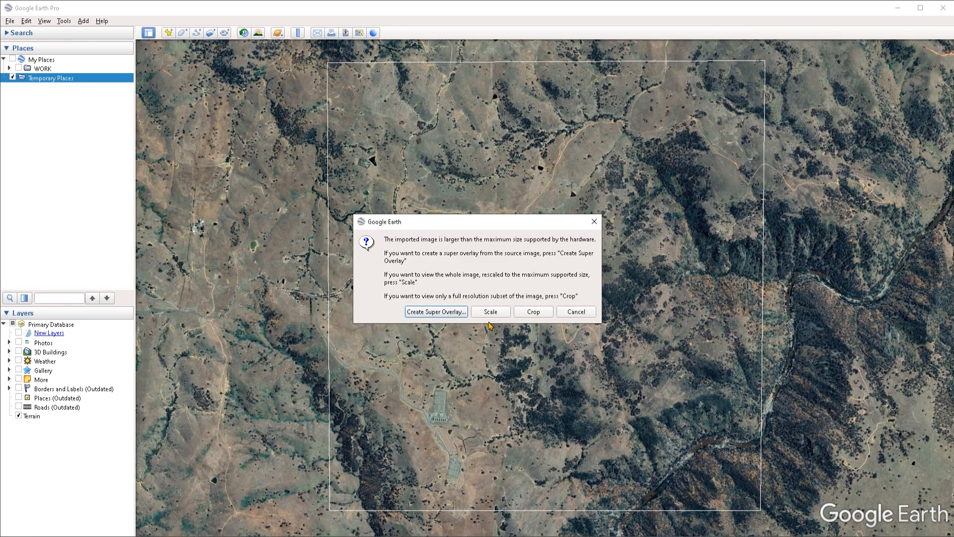
{"action": "left_click", "coordinate": [495, 313]}
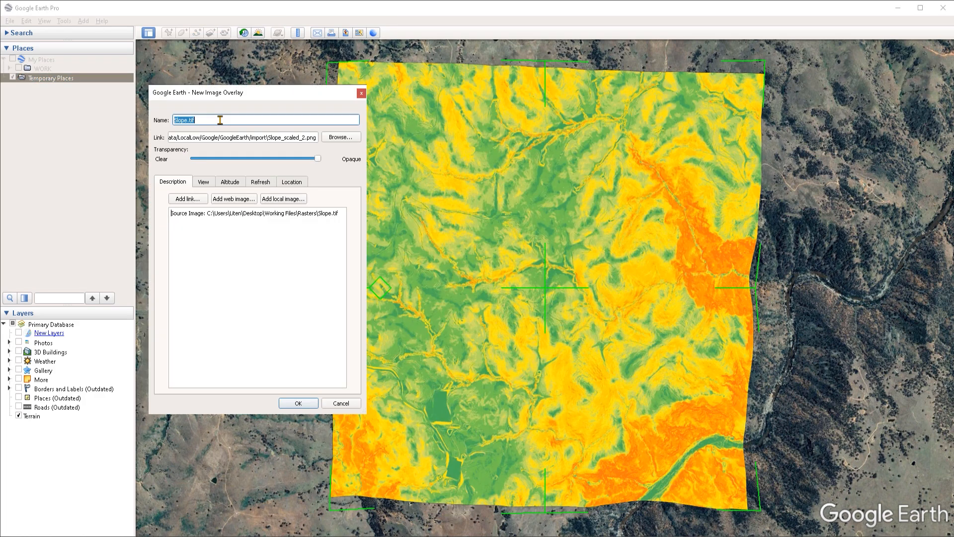
{"action": "type", "text": "SLOPE"}
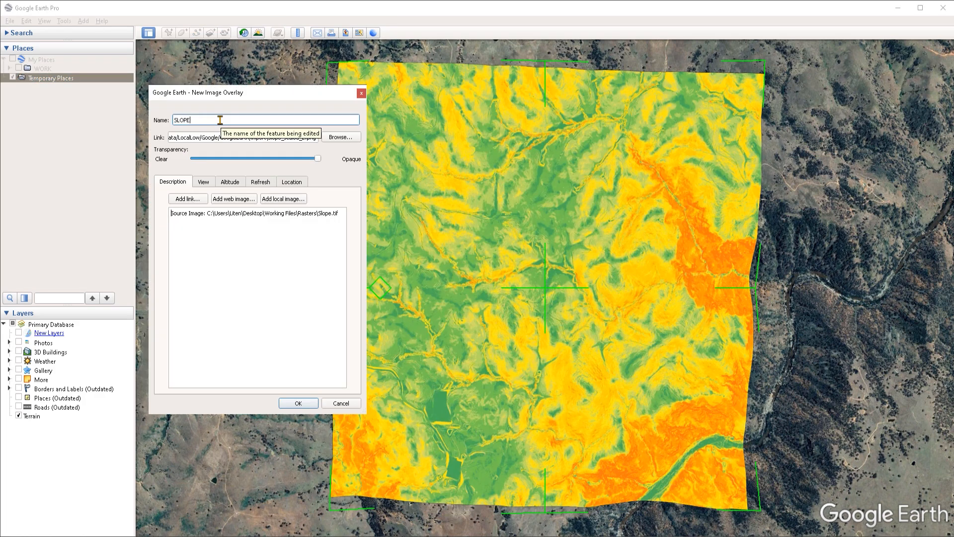
{"action": "left_click_drag", "start_coordinate": [330, 253], "coordinate": [159, 208]}
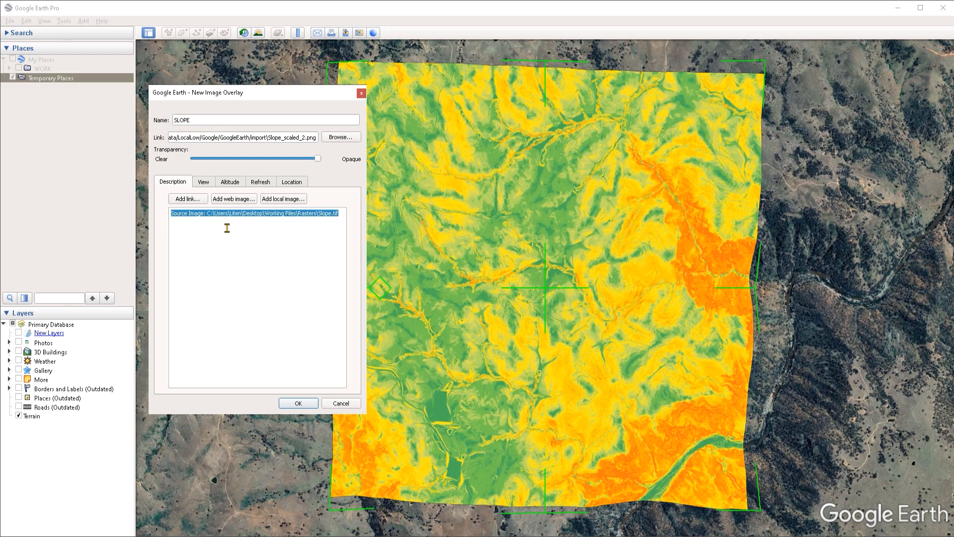
{"action": "key", "text": "Delete"}
Step: Make the new slope overlay partly transparent at about two-thirds opacity, set its draw order to 1, and save it
{"action": "left_click_drag", "start_coordinate": [317, 158], "coordinate": [280, 163]}
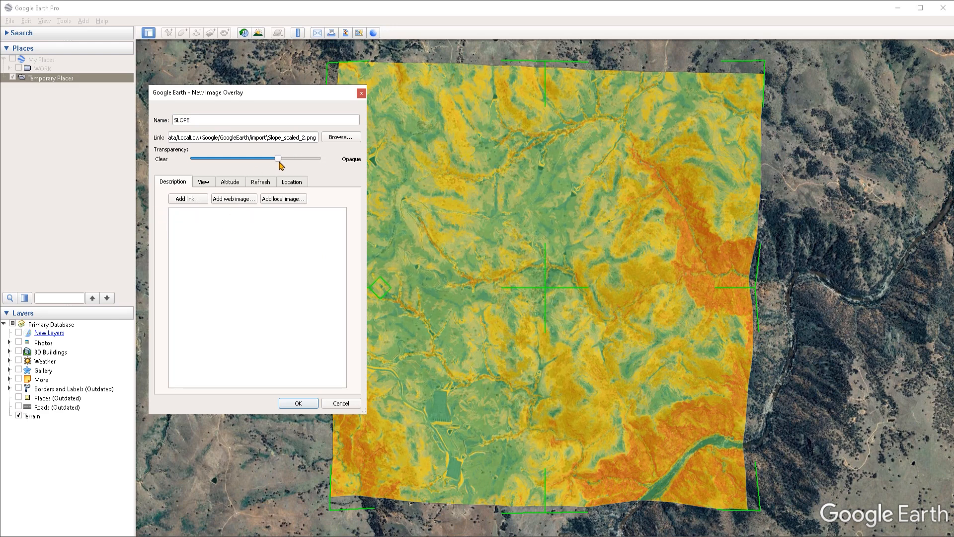
{"action": "left_click", "coordinate": [231, 182]}
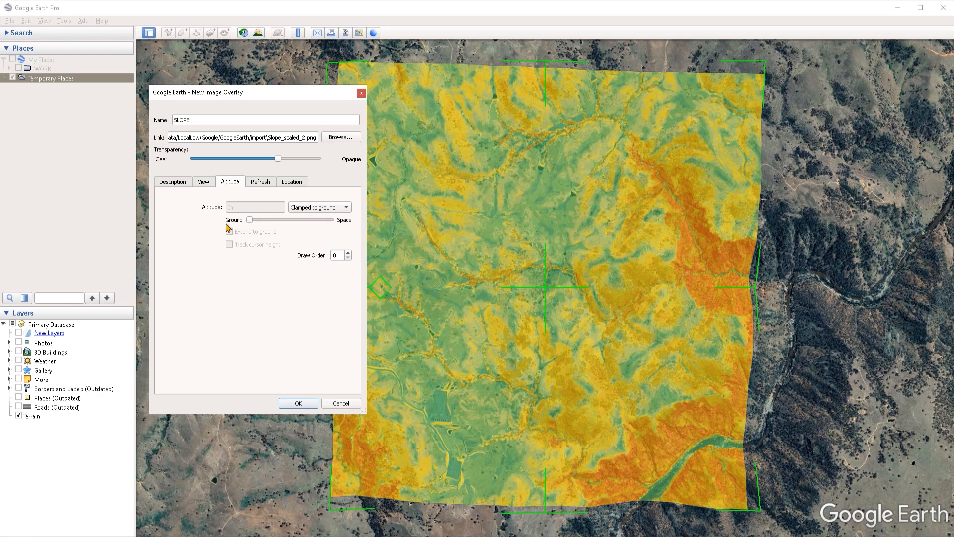
{"action": "left_click", "coordinate": [349, 253]}
{"action": "left_click", "coordinate": [300, 405]}
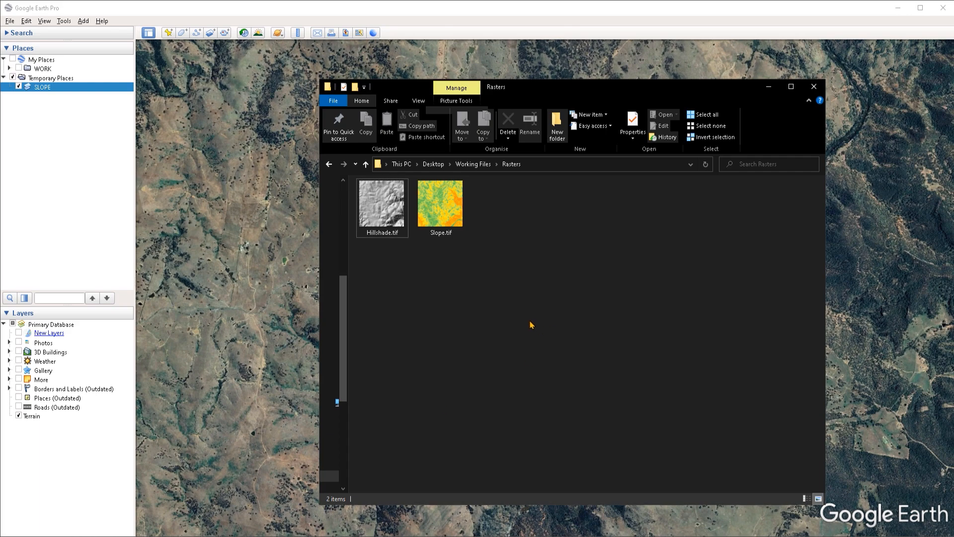
Step: Import Hillshade.tif from the Rasters folder scaled to the maximum supported size and name the overlay HILLSHADE
{"action": "left_click_drag", "start_coordinate": [391, 219], "coordinate": [274, 297]}
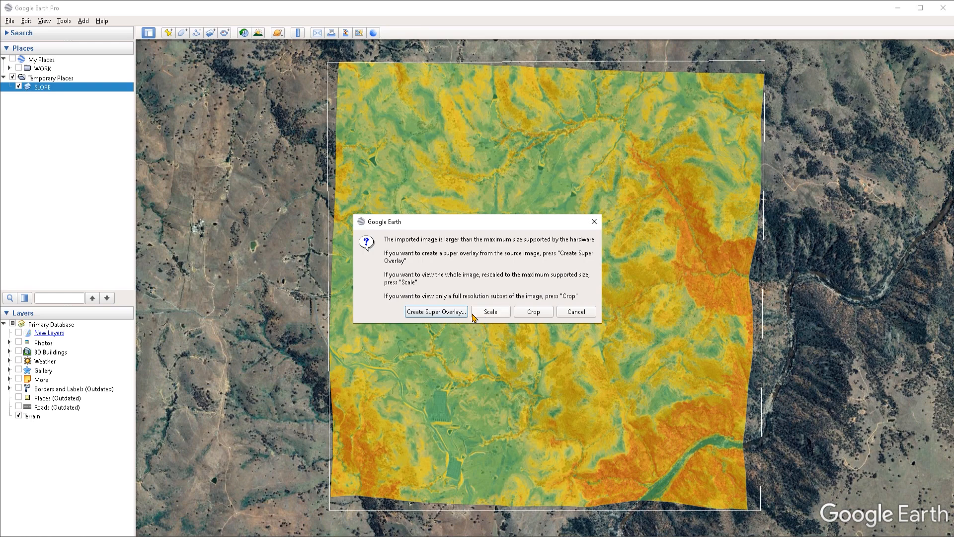
{"action": "left_click", "coordinate": [490, 315]}
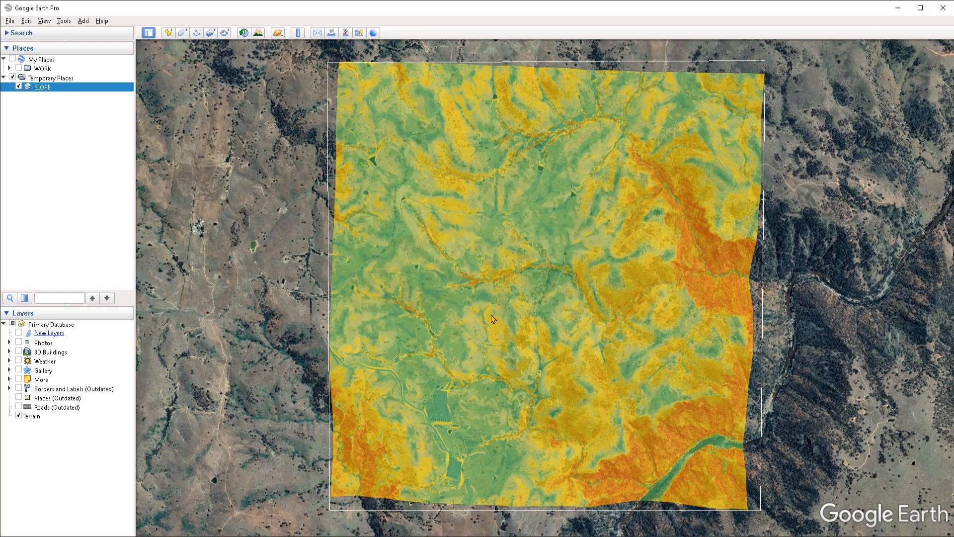
{"action": "type", "text": "Hi"}
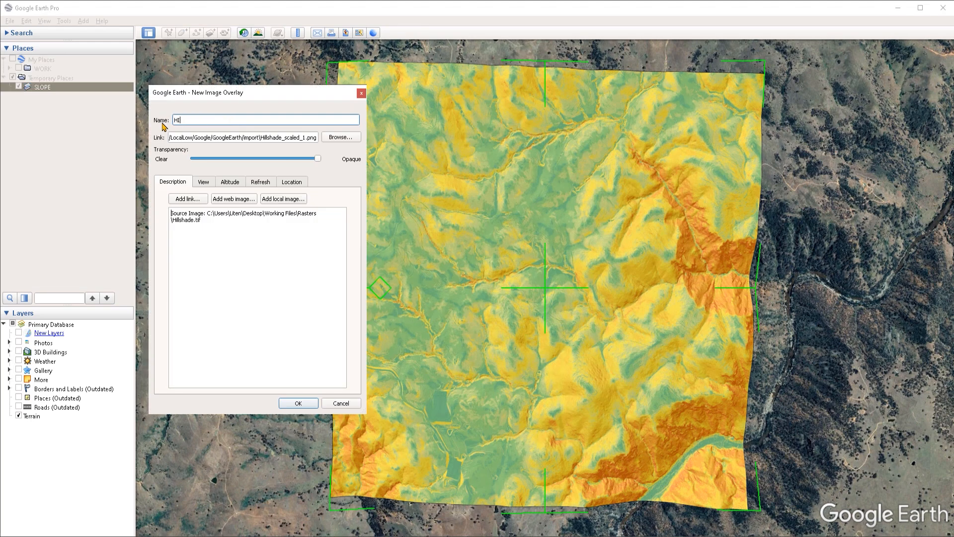
Step: Clear the source path from the hillshade overlay's description and save the overlay with draw order 0
{"action": "left_click", "coordinate": [224, 240]}
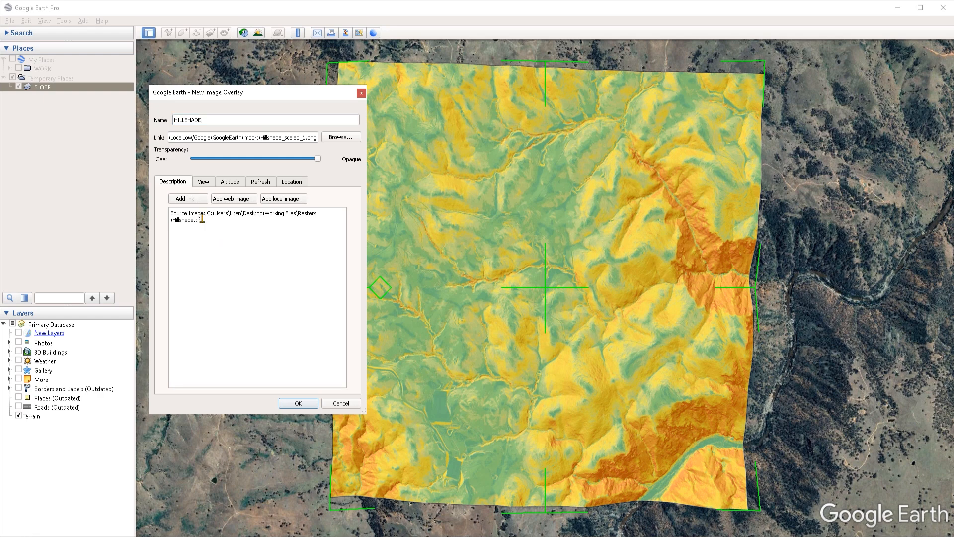
{"action": "triple_click", "coordinate": [202, 219]}
{"action": "key", "text": "BackSpace"}
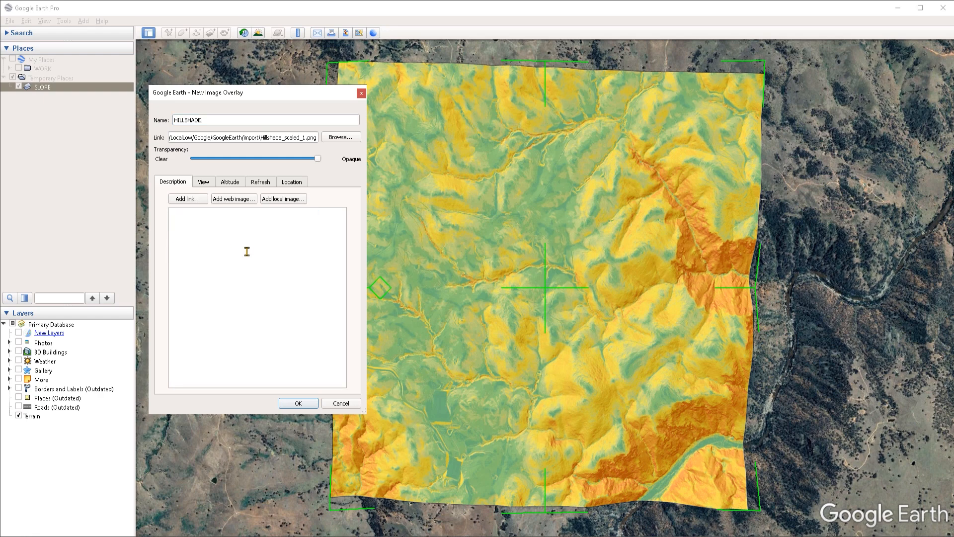
{"action": "left_click", "coordinate": [229, 182]}
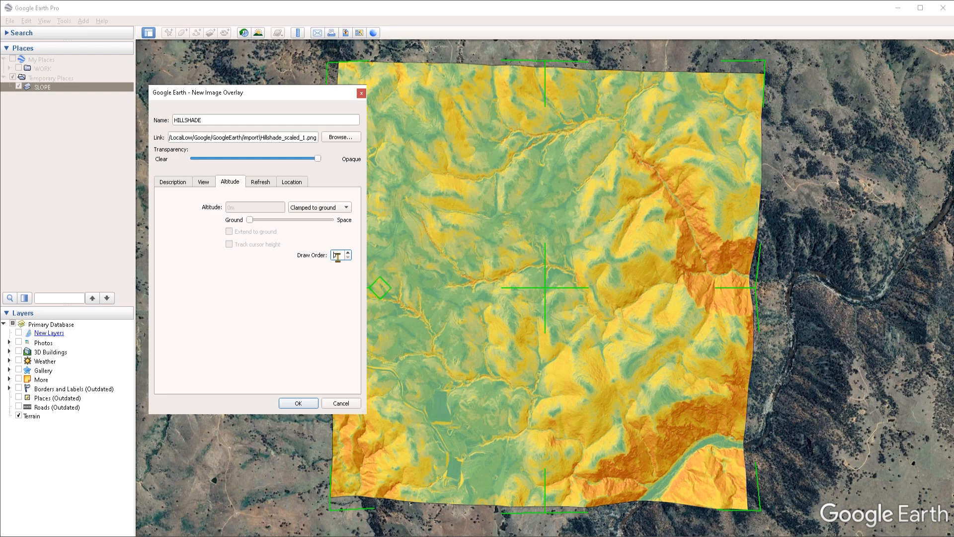
{"action": "left_click", "coordinate": [299, 403]}
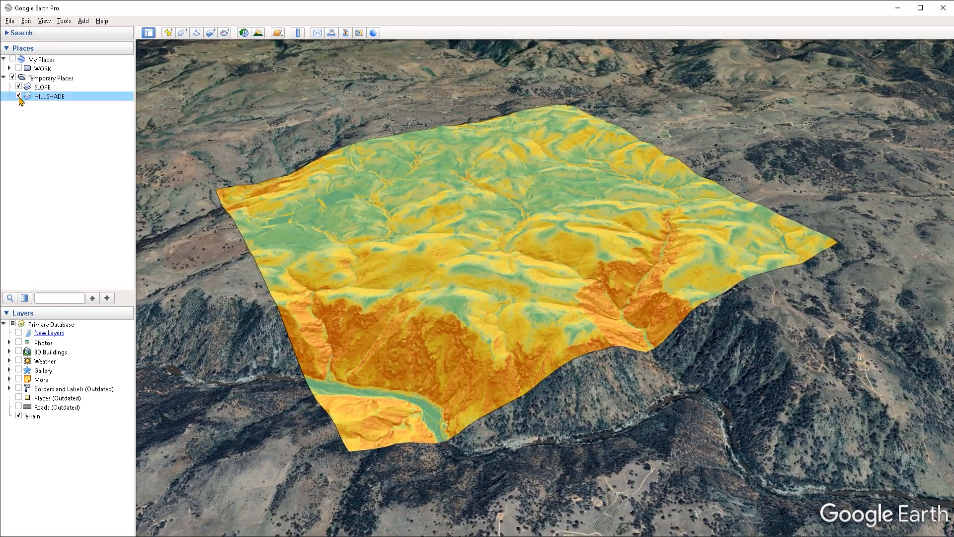
Step: Toggle the HILLSHADE overlay's visibility to compare the slope colours with and without relief shading on the tilted terrain
{"action": "left_click", "coordinate": [19, 96]}
{"action": "left_click", "coordinate": [19, 96]}
{"action": "left_click", "coordinate": [19, 96]}
{"action": "left_click", "coordinate": [19, 96]}
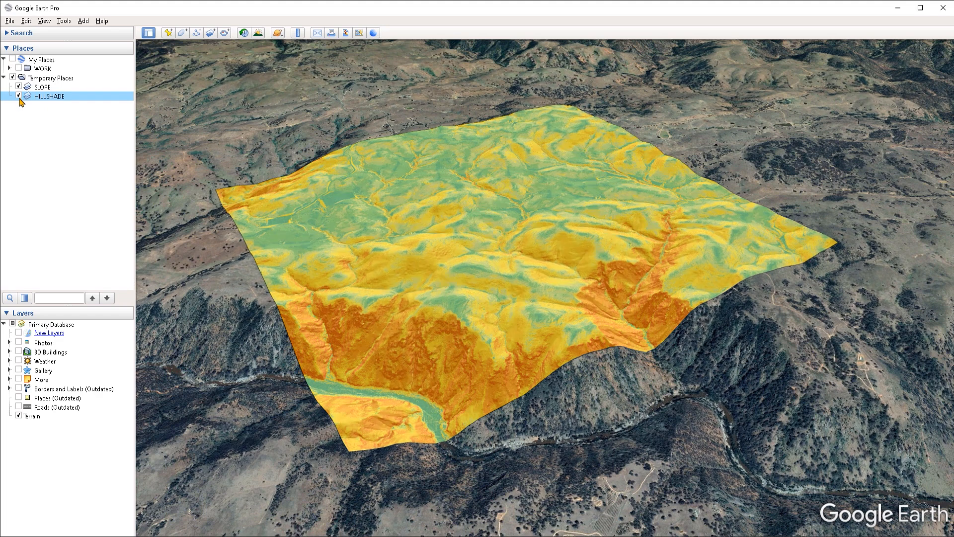